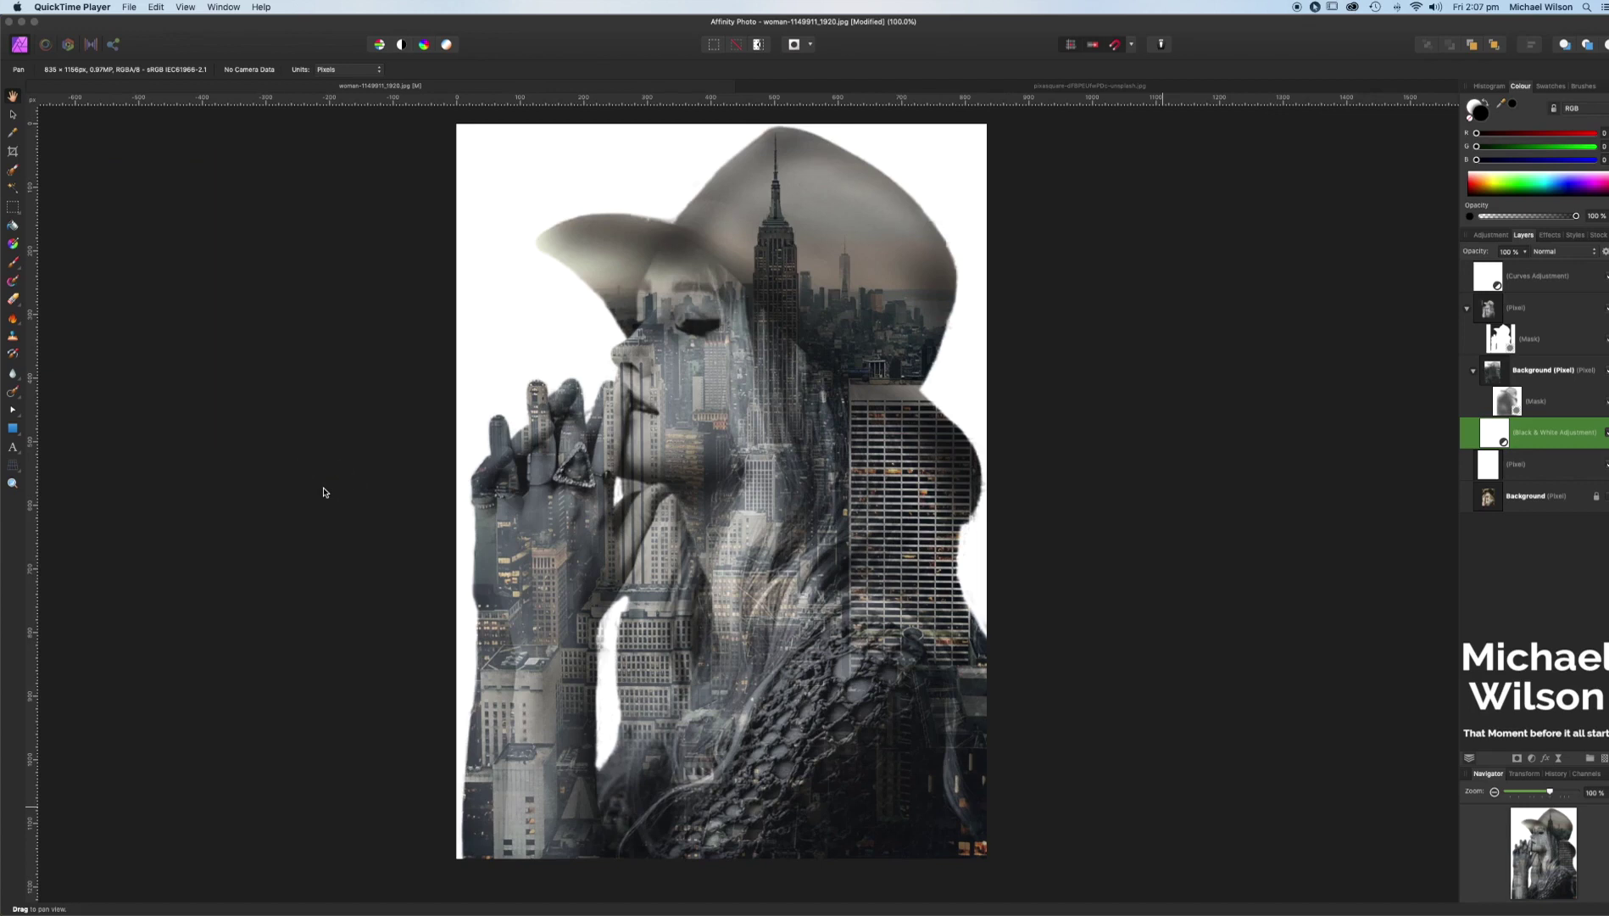
# Step: Delete the Curves and two pixel layers and make the Background photo visible again
pyautogui.click(1524, 273)
pyautogui.keyDown('super'); pyautogui.click(1524, 311); pyautogui.keyUp('super')
pyautogui.keyDown('super'); pyautogui.click(1527, 470); pyautogui.keyUp('super')
pyautogui.press('Delete')
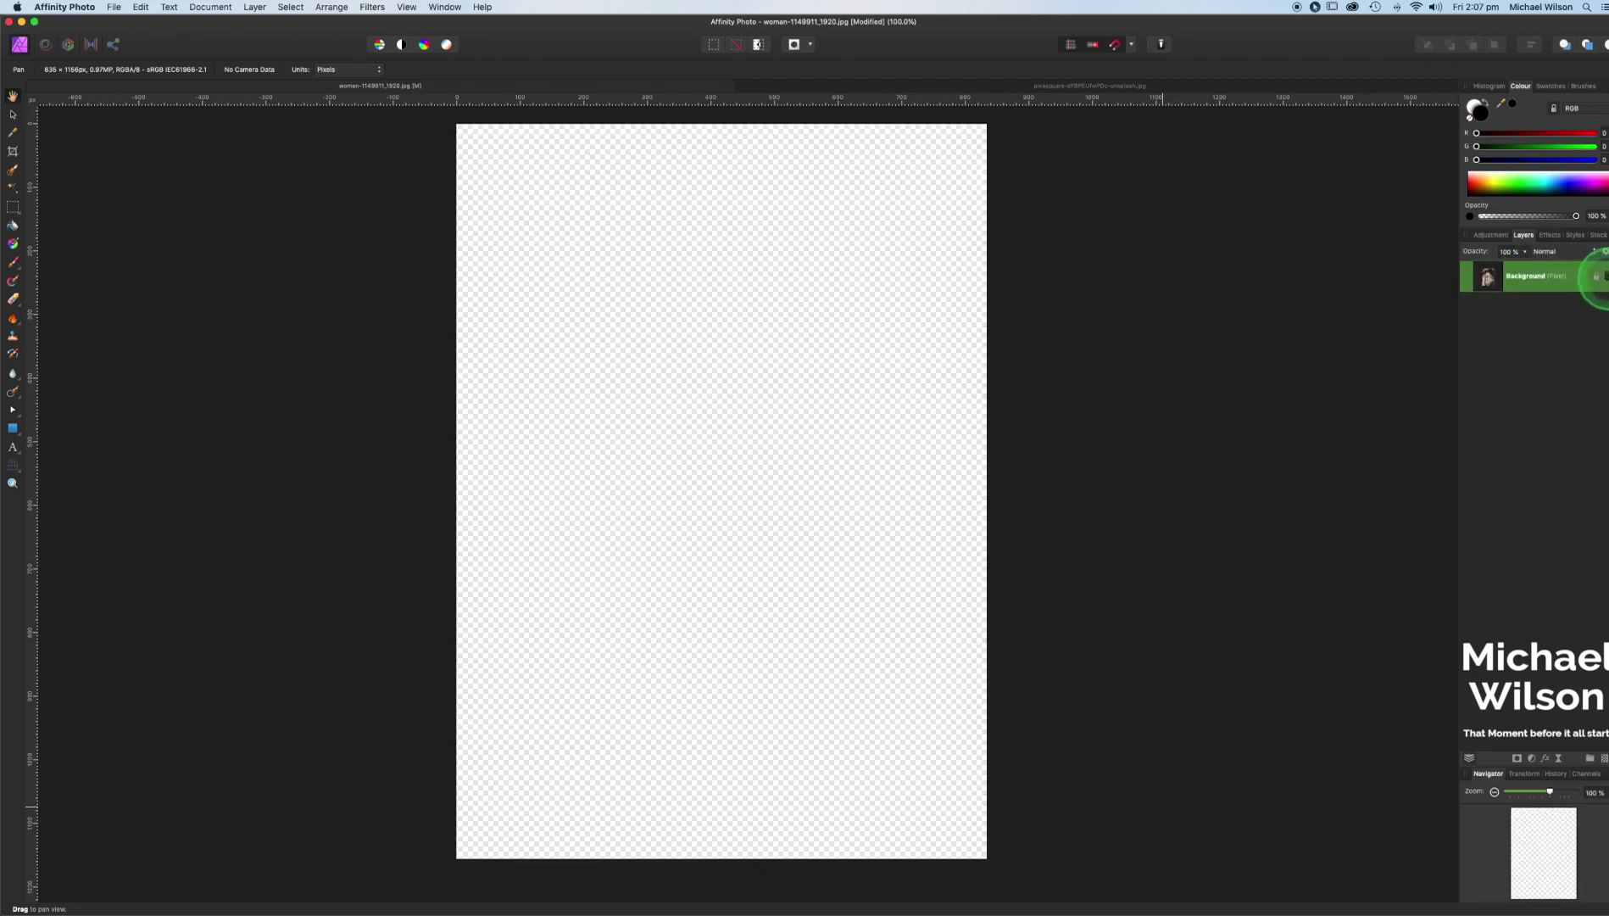
pyautogui.click(1602, 277)
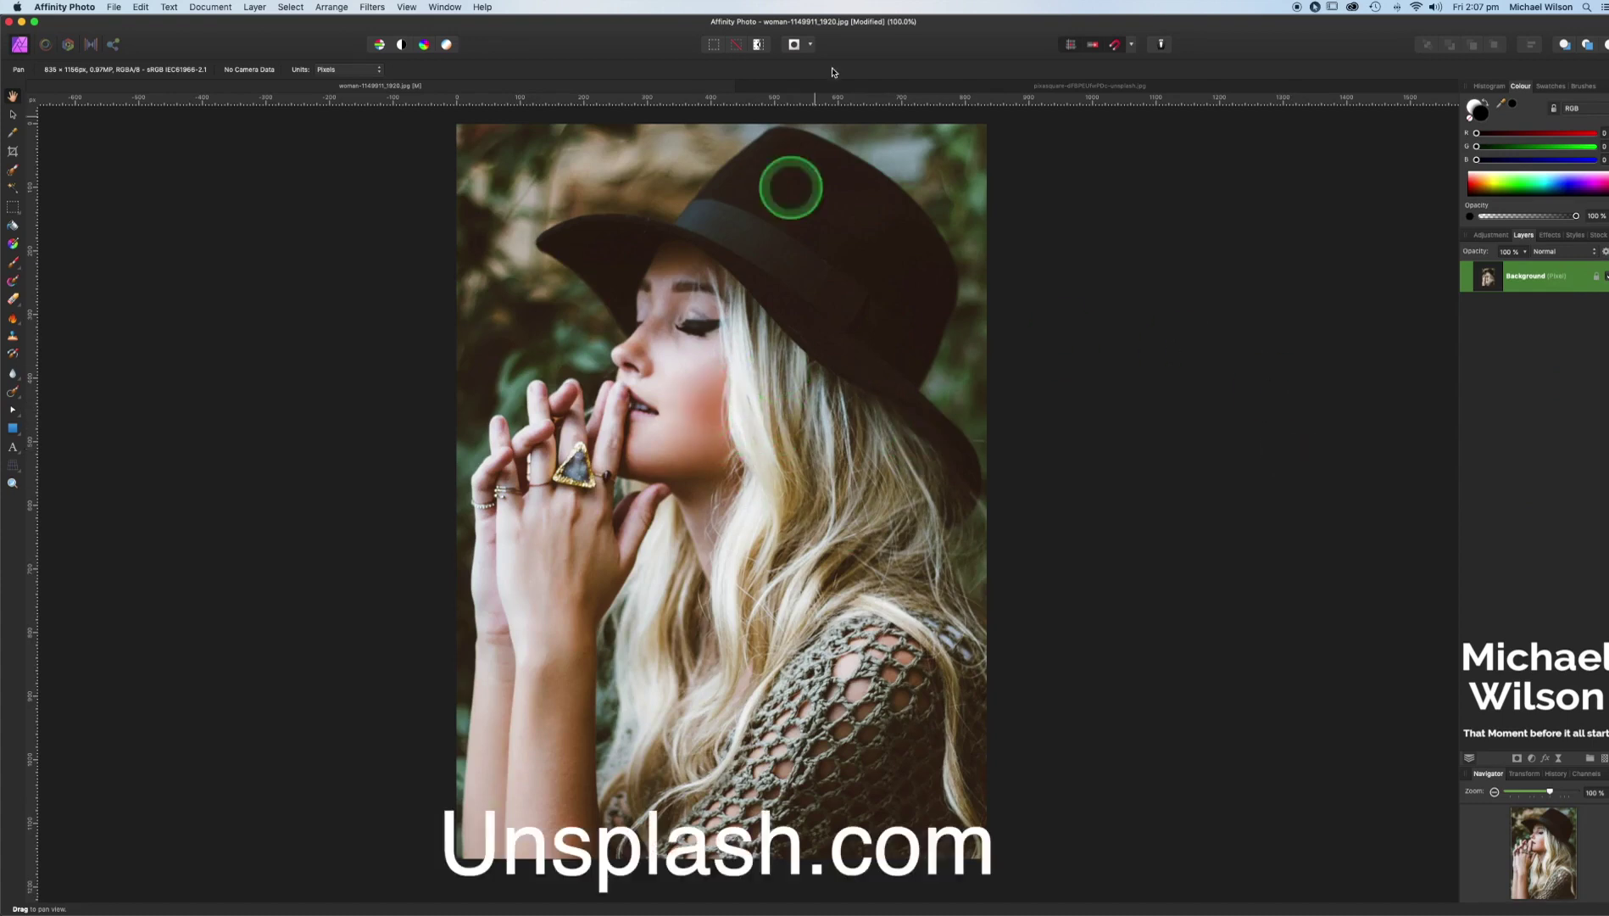
# Step: Check the New York skyline photo's document, then return to the woman's portrait
pyautogui.click(839, 85)
pyautogui.press('b')
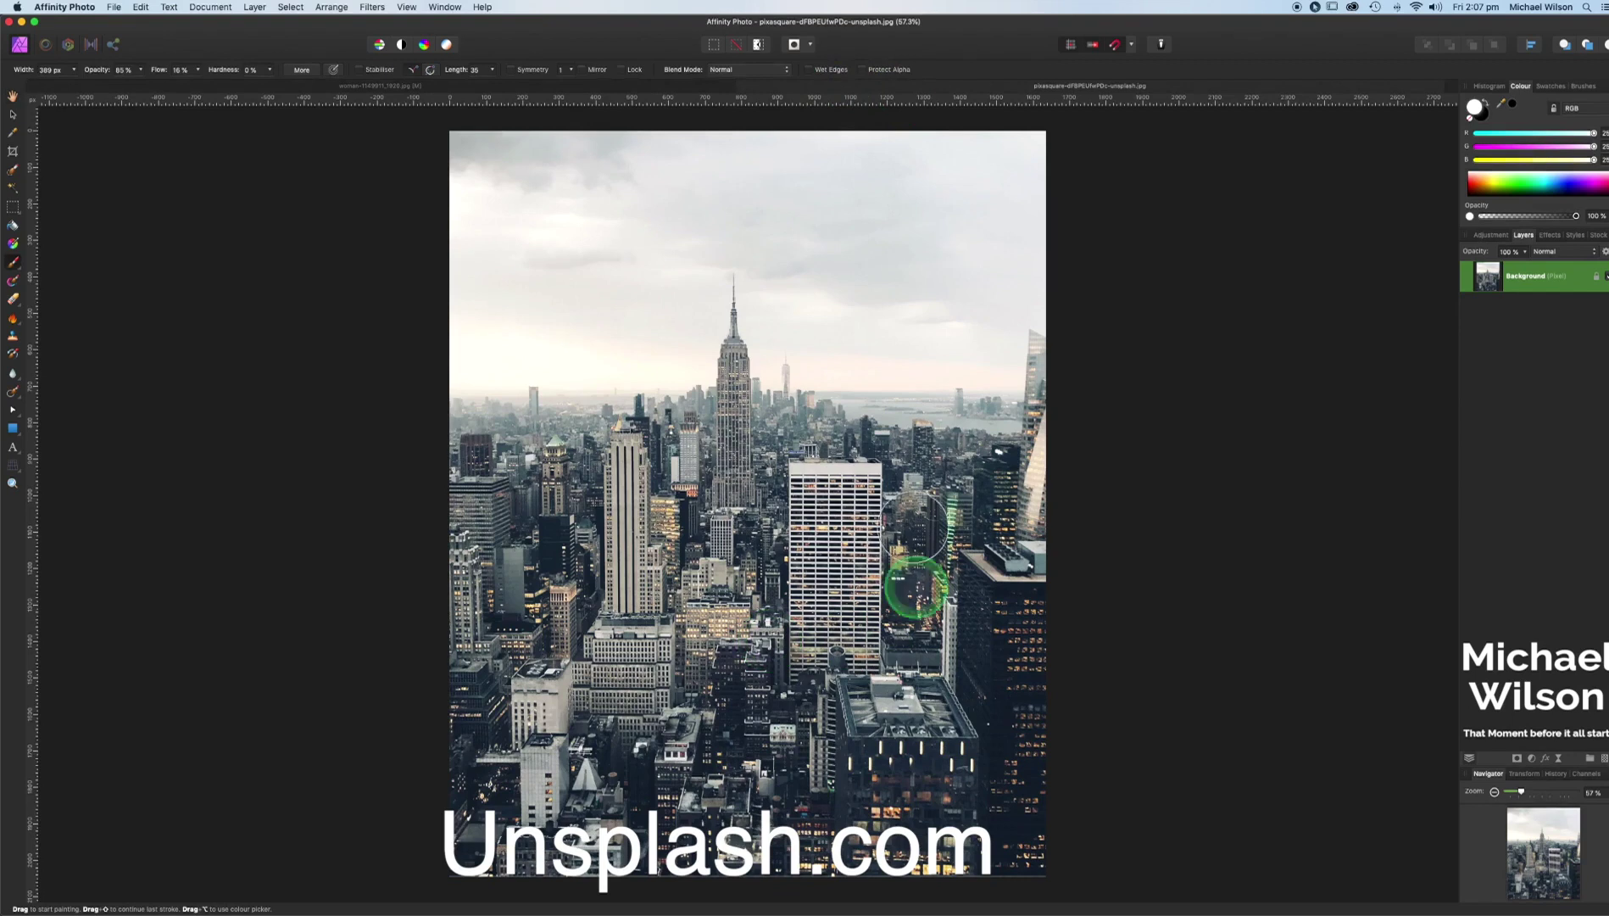
pyautogui.click(380, 85)
pyautogui.press('h')
pyautogui.click(331, 337)
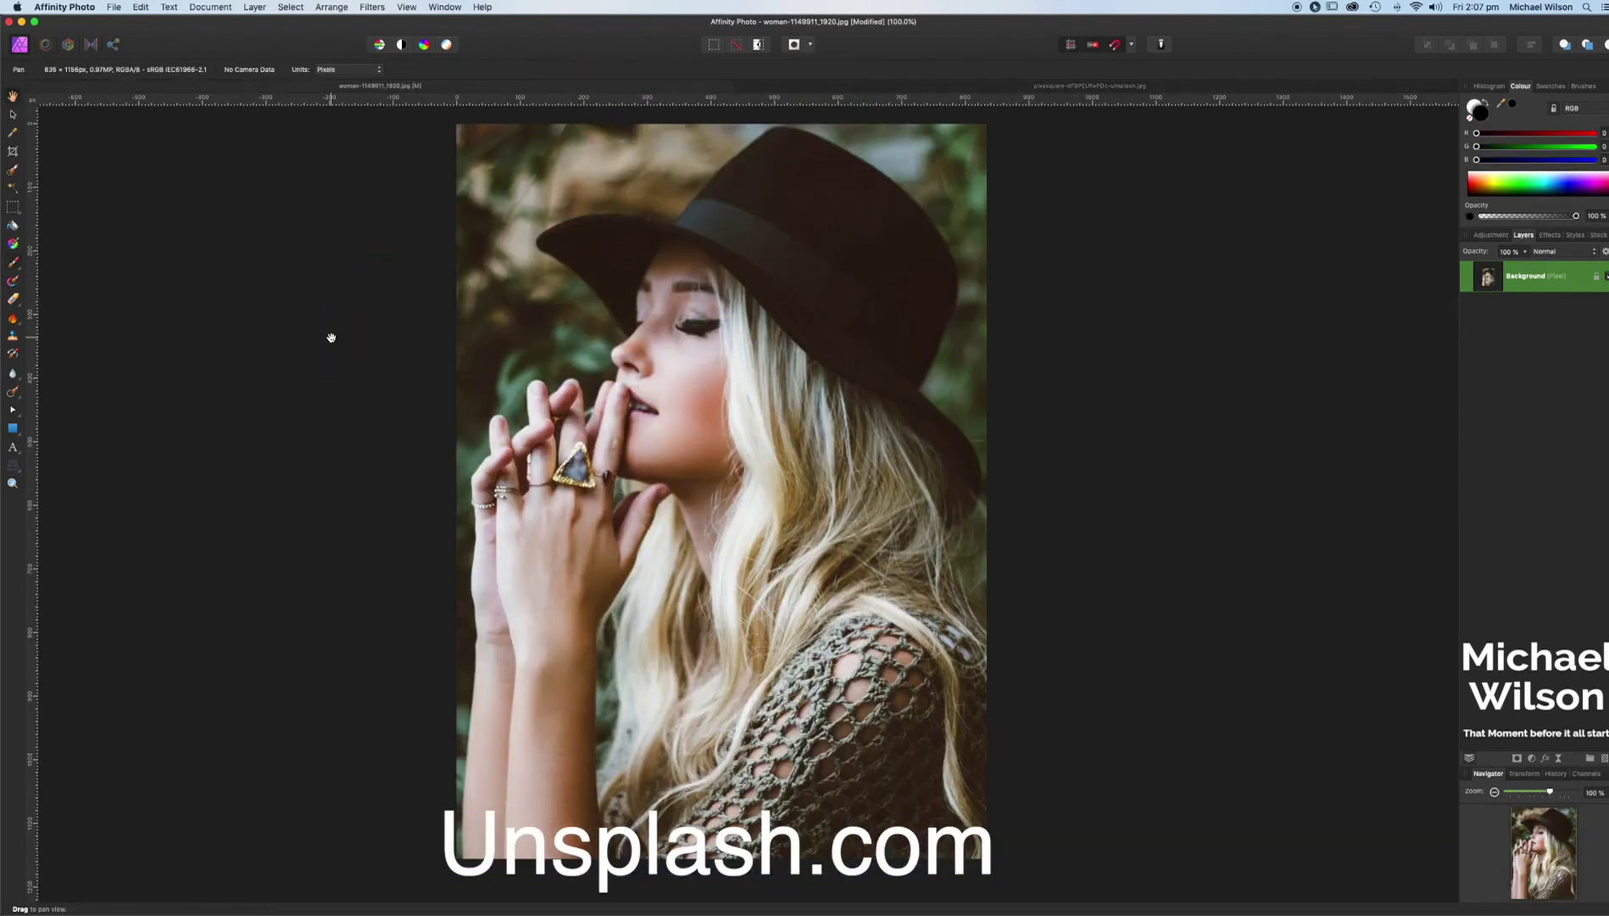
pyautogui.click(1088, 501)
# Step: Paint a rough selection over the woman's hat, brim, face, hair, hands and arm with an enlarged Selection Brush
pyautogui.moveTo(967, 390); pyautogui.dragTo(863, 523)
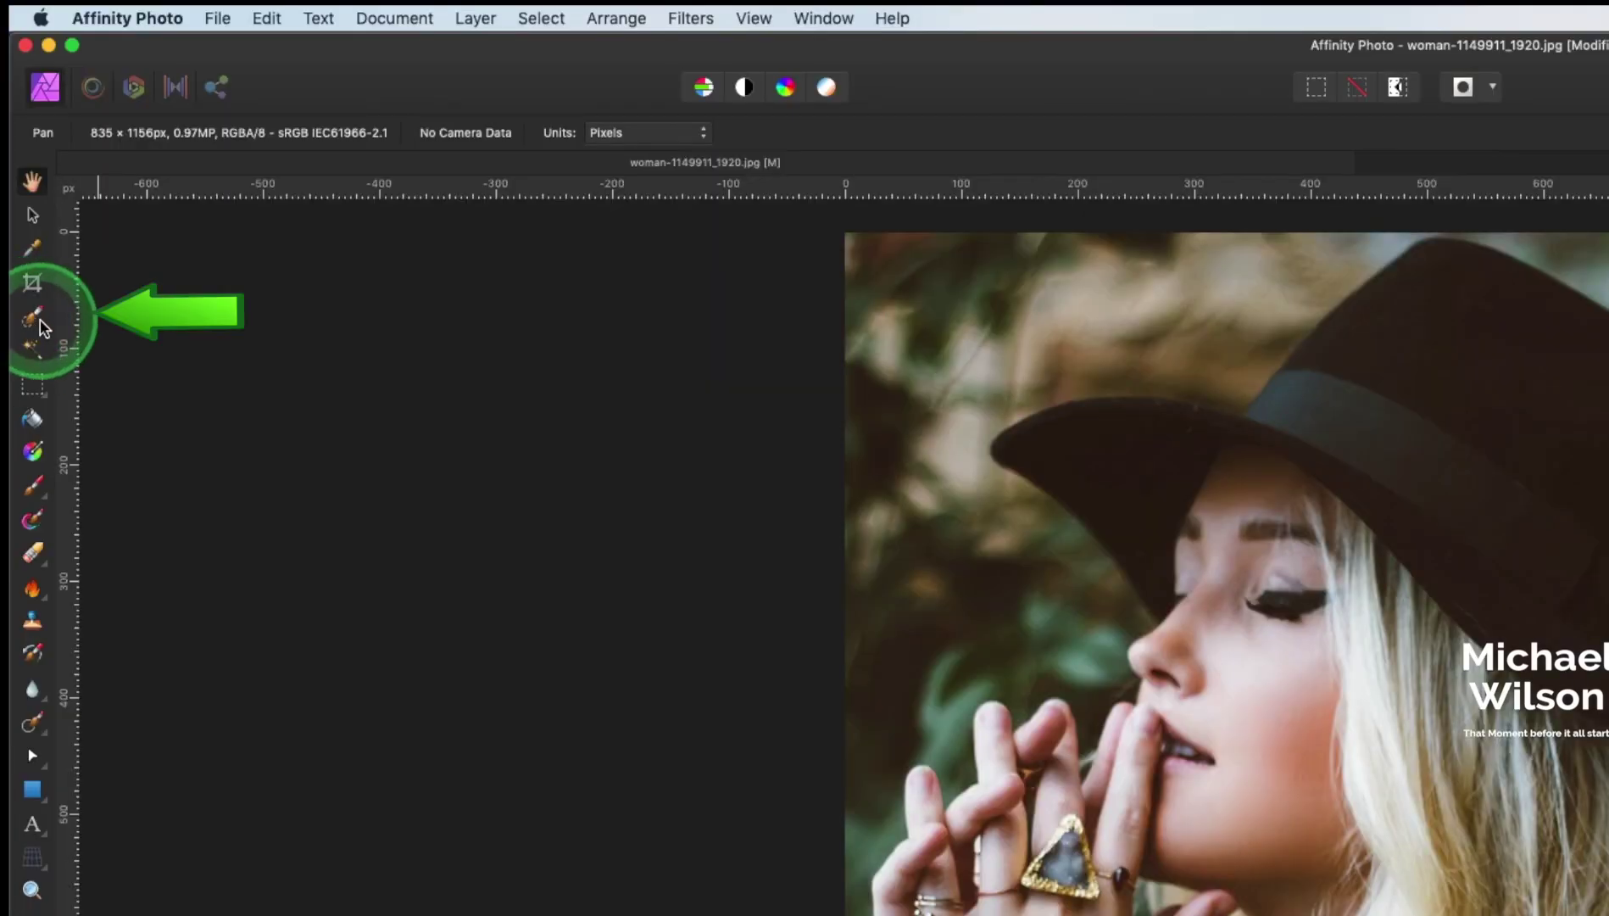
pyautogui.click(34, 318)
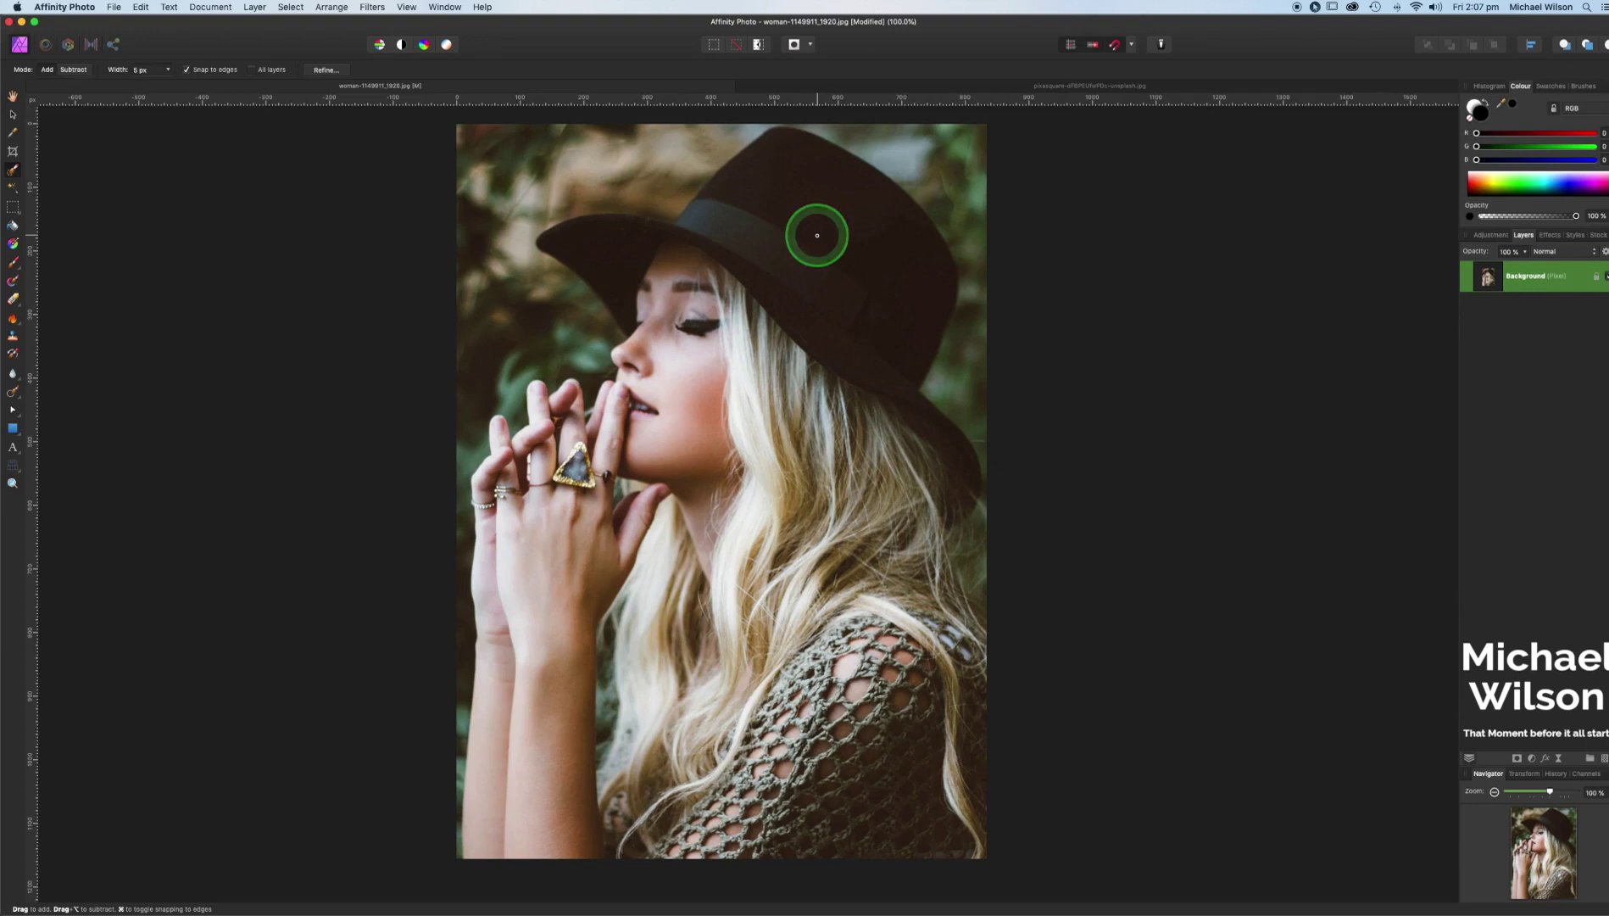
pyautogui.press(']')
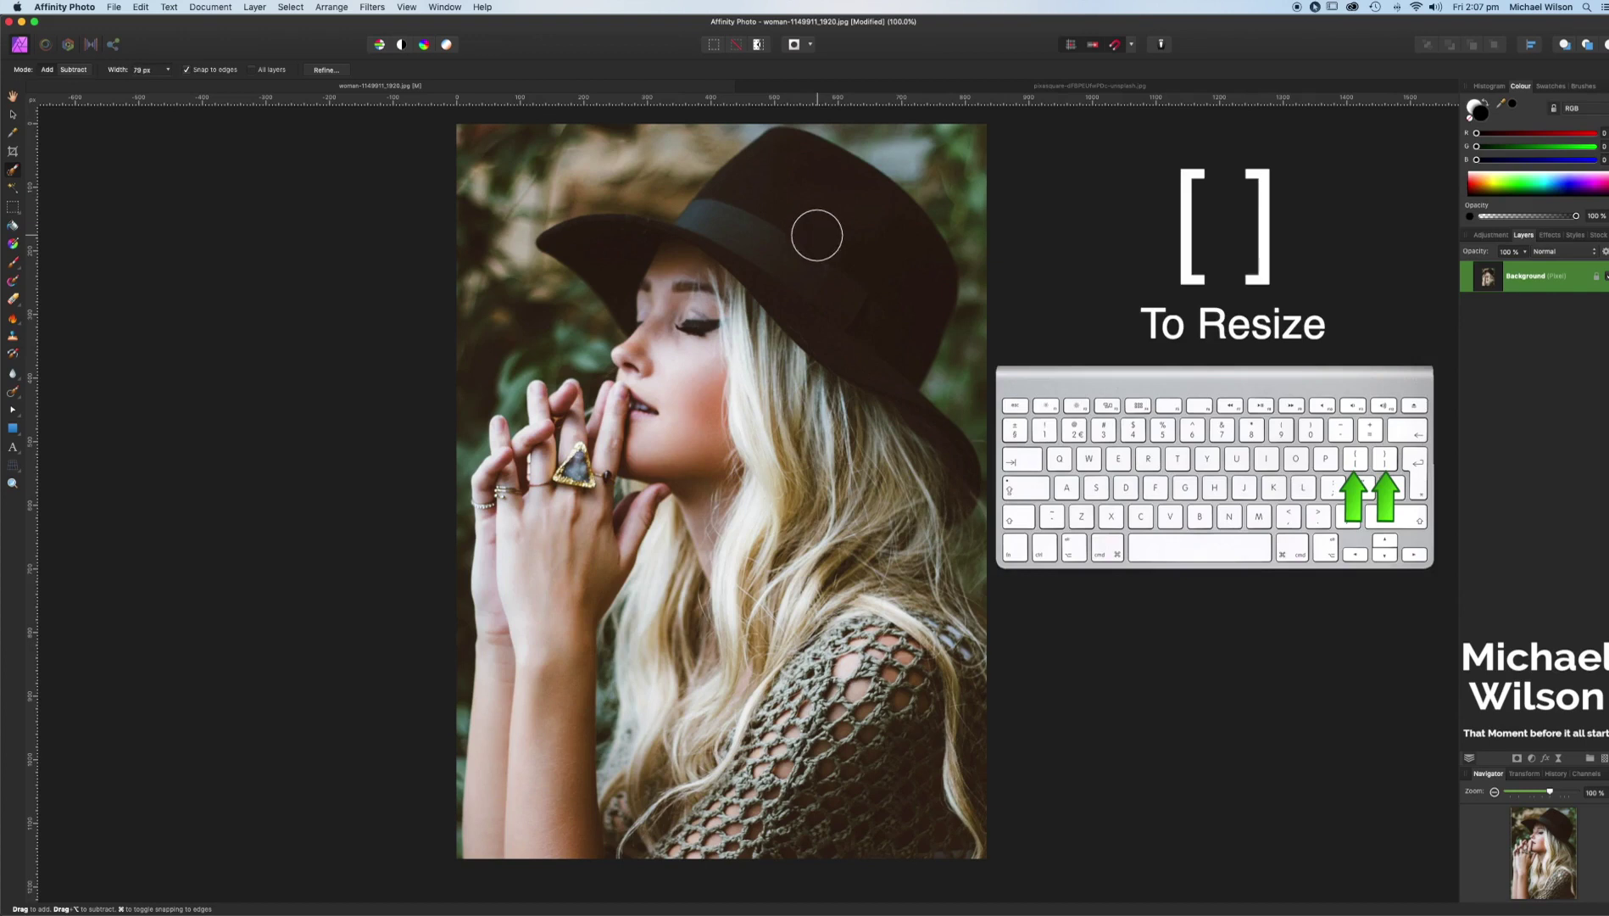
pyautogui.moveTo(816, 235)
pyautogui.mouseDown()
pyautogui.moveTo(787, 195)
pyautogui.moveTo(724, 243)
pyautogui.mouseUp()
pyautogui.moveTo(754, 184); pyautogui.dragTo(889, 262)
pyautogui.moveTo(840, 200)
pyautogui.mouseDown()
pyautogui.moveTo(813, 318)
pyautogui.moveTo(615, 250)
pyautogui.mouseUp()
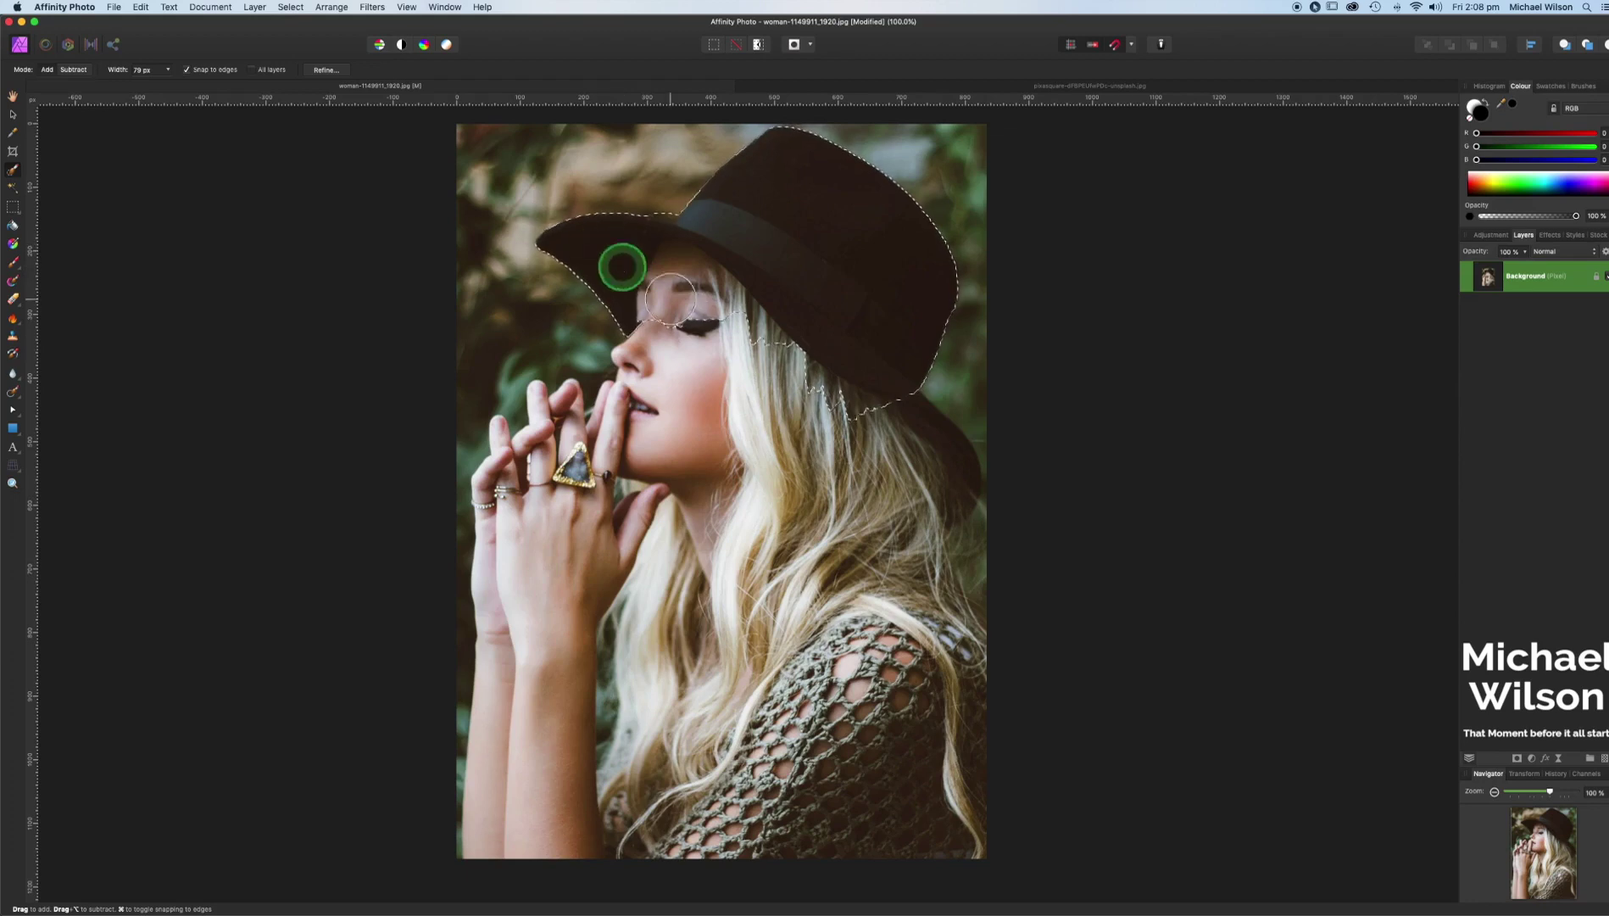
pyautogui.moveTo(697, 323)
pyautogui.mouseDown()
pyautogui.moveTo(653, 496)
pyautogui.moveTo(611, 469)
pyautogui.moveTo(529, 521)
pyautogui.moveTo(528, 457)
pyautogui.moveTo(555, 417)
pyautogui.moveTo(515, 555)
pyautogui.moveTo(533, 835)
pyautogui.moveTo(674, 816)
pyautogui.moveTo(628, 756)
pyautogui.moveTo(660, 616)
pyautogui.moveTo(758, 523)
pyautogui.moveTo(906, 681)
pyautogui.moveTo(809, 654)
pyautogui.moveTo(828, 627)
pyautogui.moveTo(779, 764)
pyautogui.moveTo(699, 747)
pyautogui.moveTo(928, 784)
pyautogui.moveTo(944, 804)
pyautogui.moveTo(813, 787)
pyautogui.moveTo(712, 727)
pyautogui.moveTo(652, 657)
pyautogui.moveTo(631, 803)
pyautogui.moveTo(676, 742)
pyautogui.moveTo(642, 686)
pyautogui.moveTo(701, 587)
pyautogui.moveTo(830, 530)
pyautogui.moveTo(891, 539)
pyautogui.moveTo(770, 415)
pyautogui.moveTo(774, 271)
pyautogui.mouseUp()
# Step: With a smaller brush, subtract background around the hat, along the brim and beside the wrist
pyautogui.press('[')
pyautogui.press('[')
pyautogui.press('[')
pyautogui.press('[')
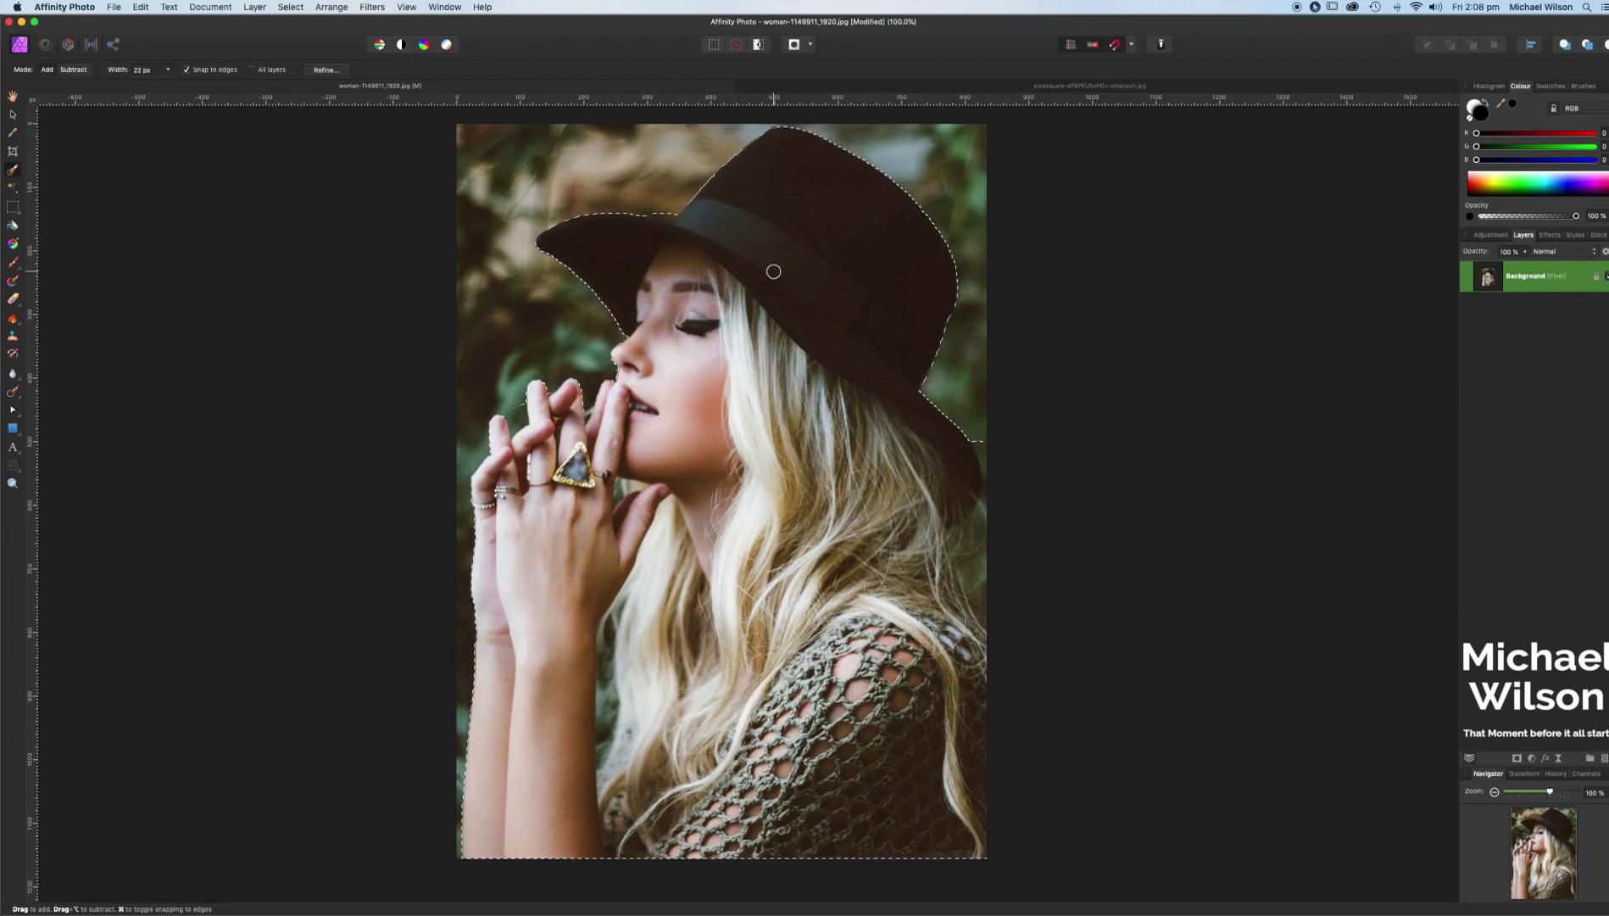
pyautogui.moveTo(773, 271)
pyautogui.mouseDown()
pyautogui.moveTo(822, 244)
pyautogui.moveTo(767, 189)
pyautogui.mouseUp()
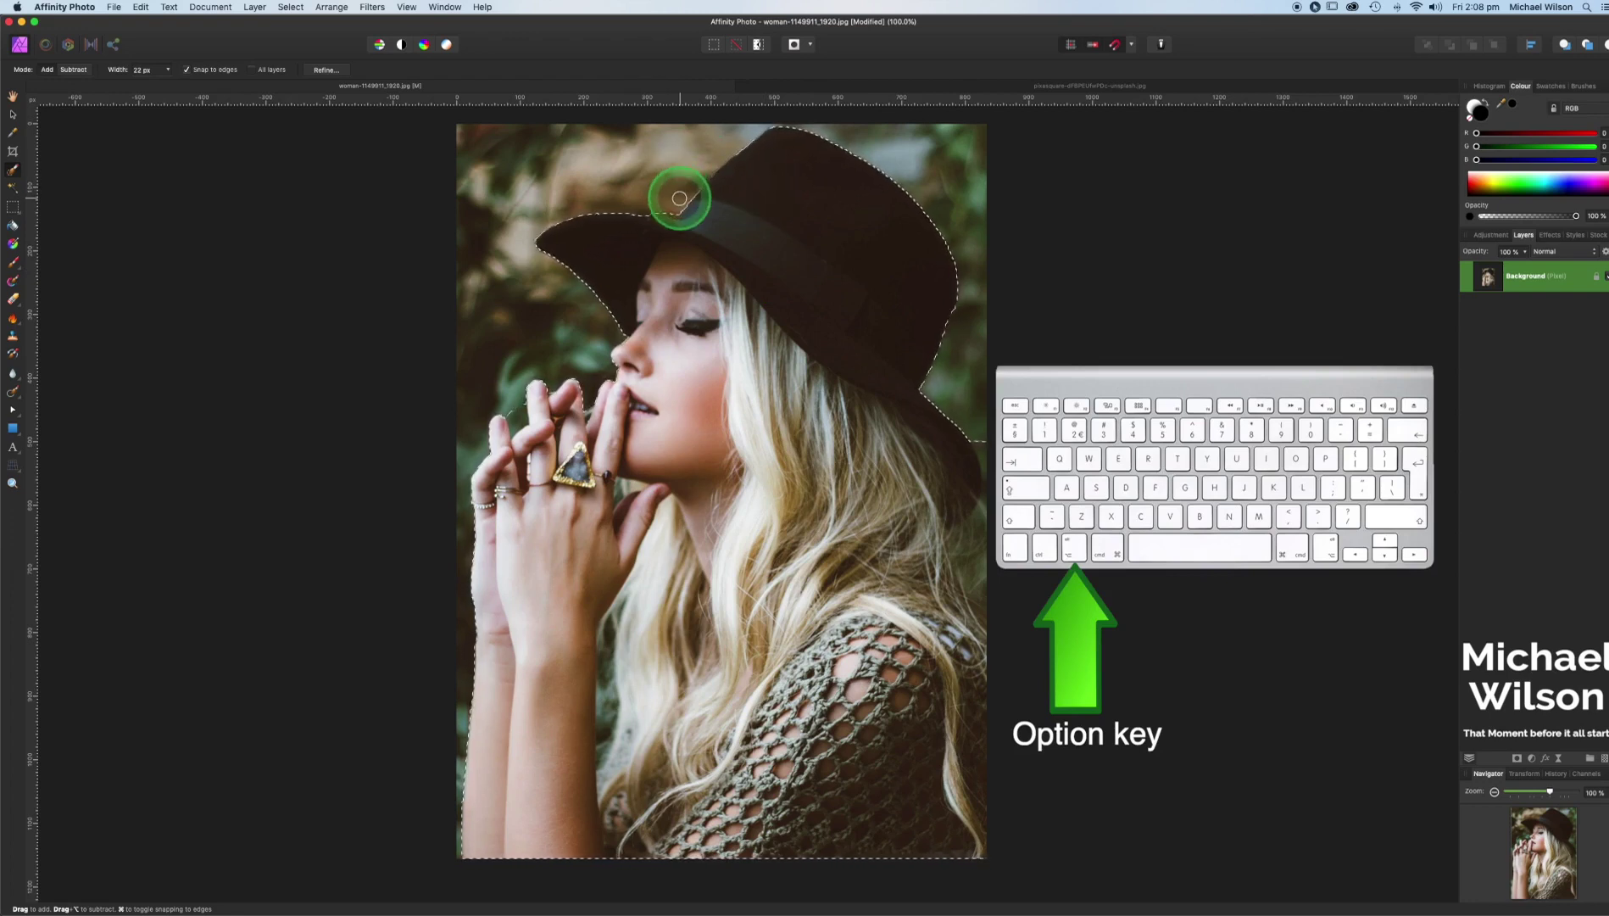
pyautogui.moveTo(653, 210); pyautogui.dragTo(675, 207)
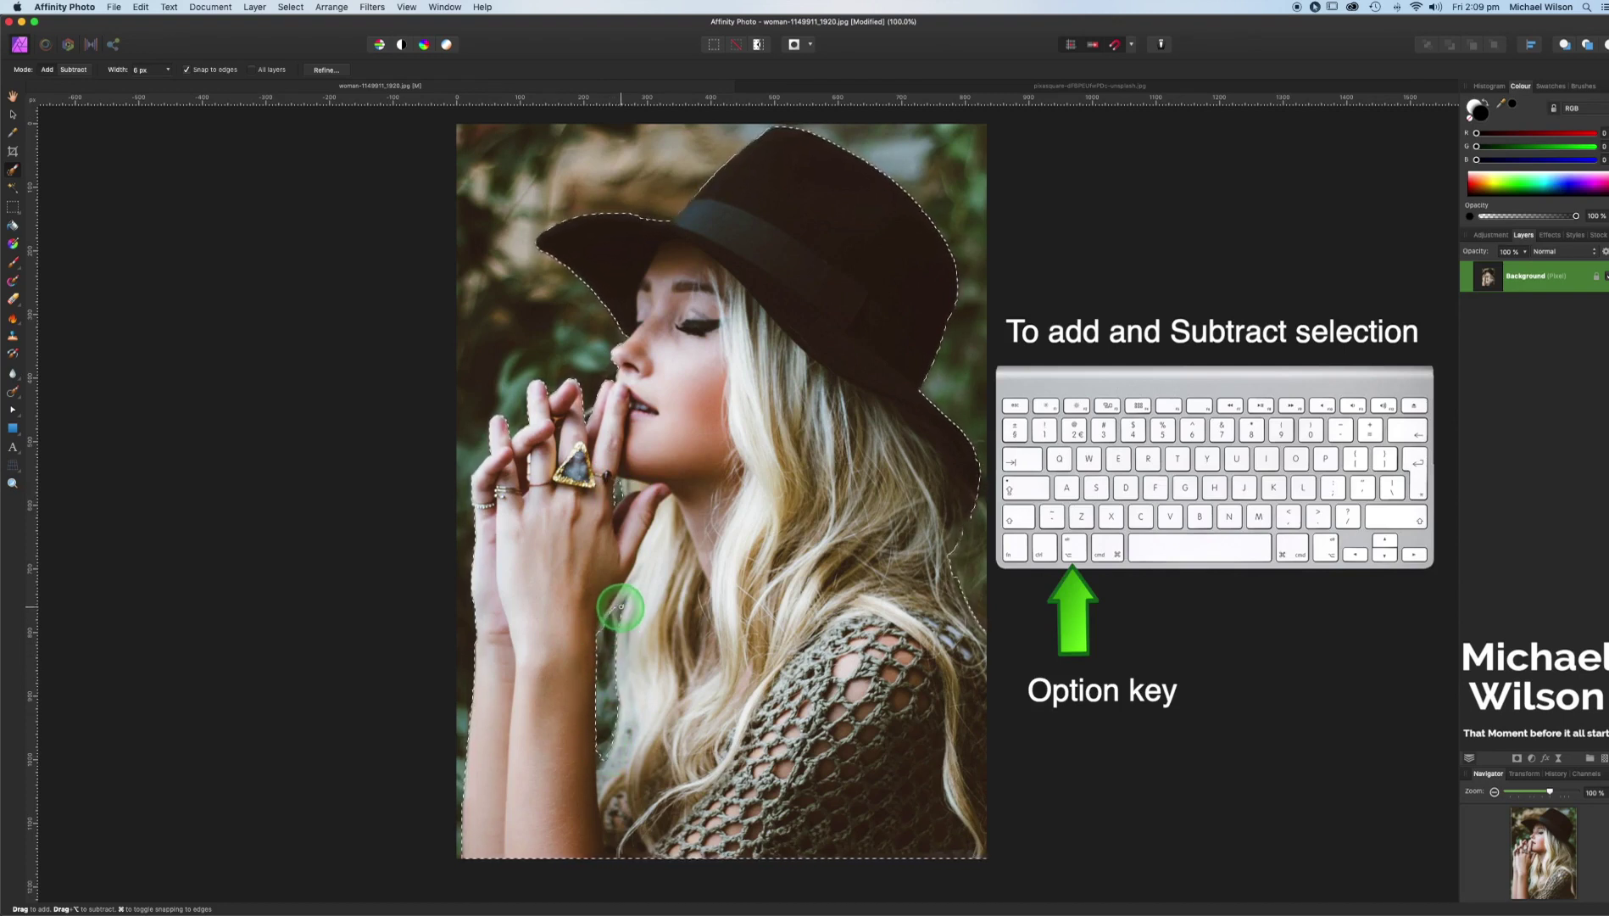
pyautogui.click(619, 685)
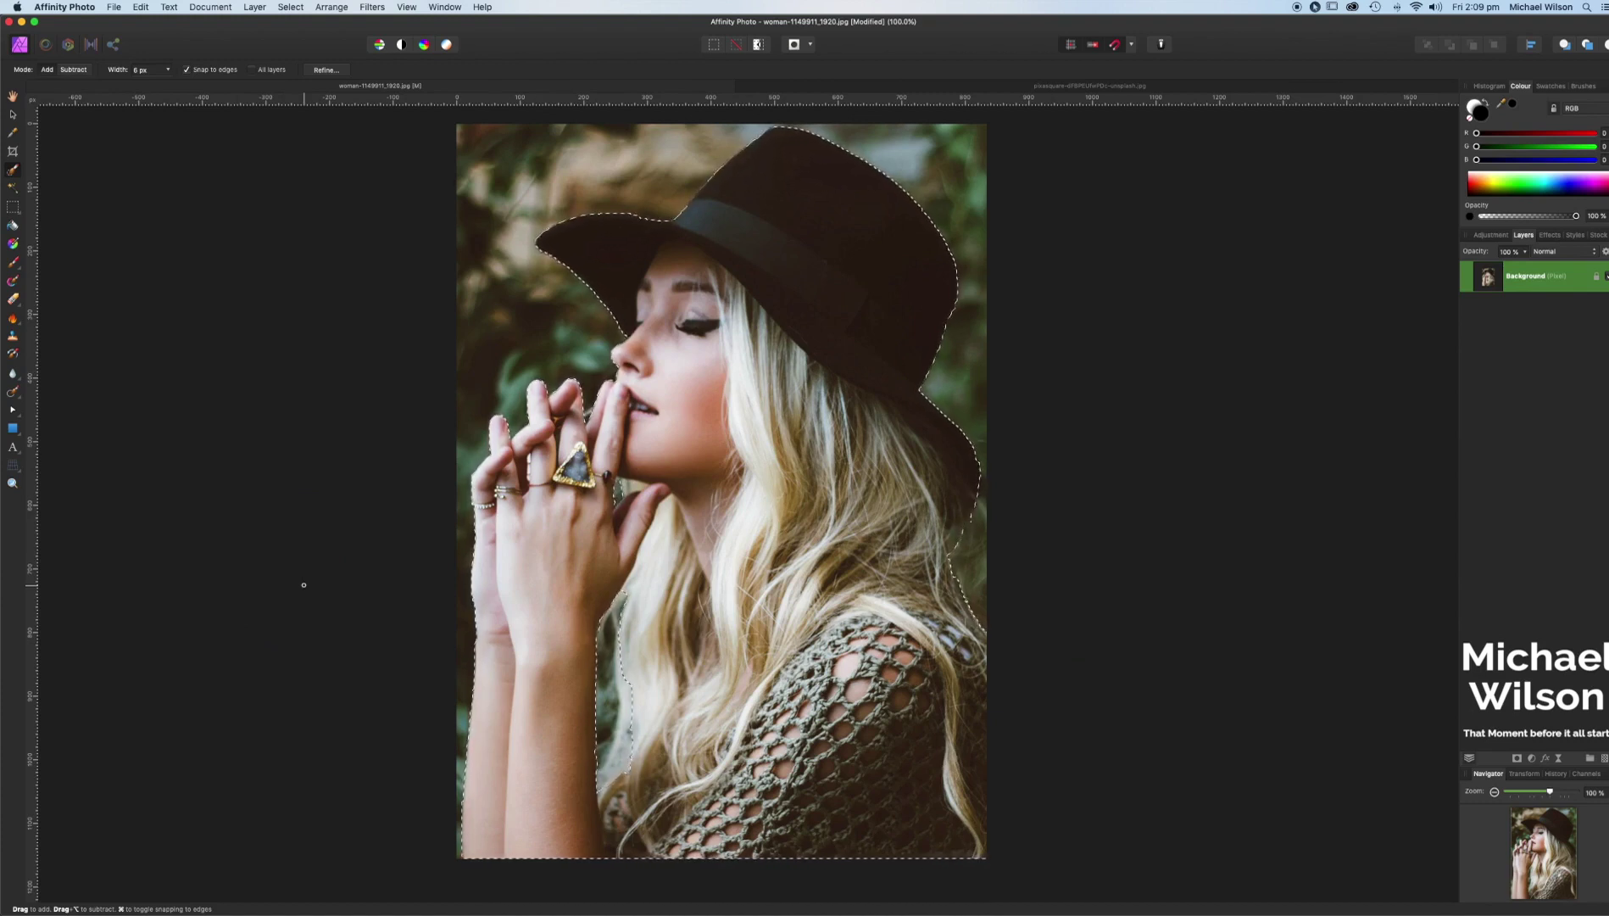
# Step: Open Refine Selection with the overlay preview and clean up the hat brim edge
pyautogui.moveTo(305, 554); pyautogui.dragTo(403, 541)
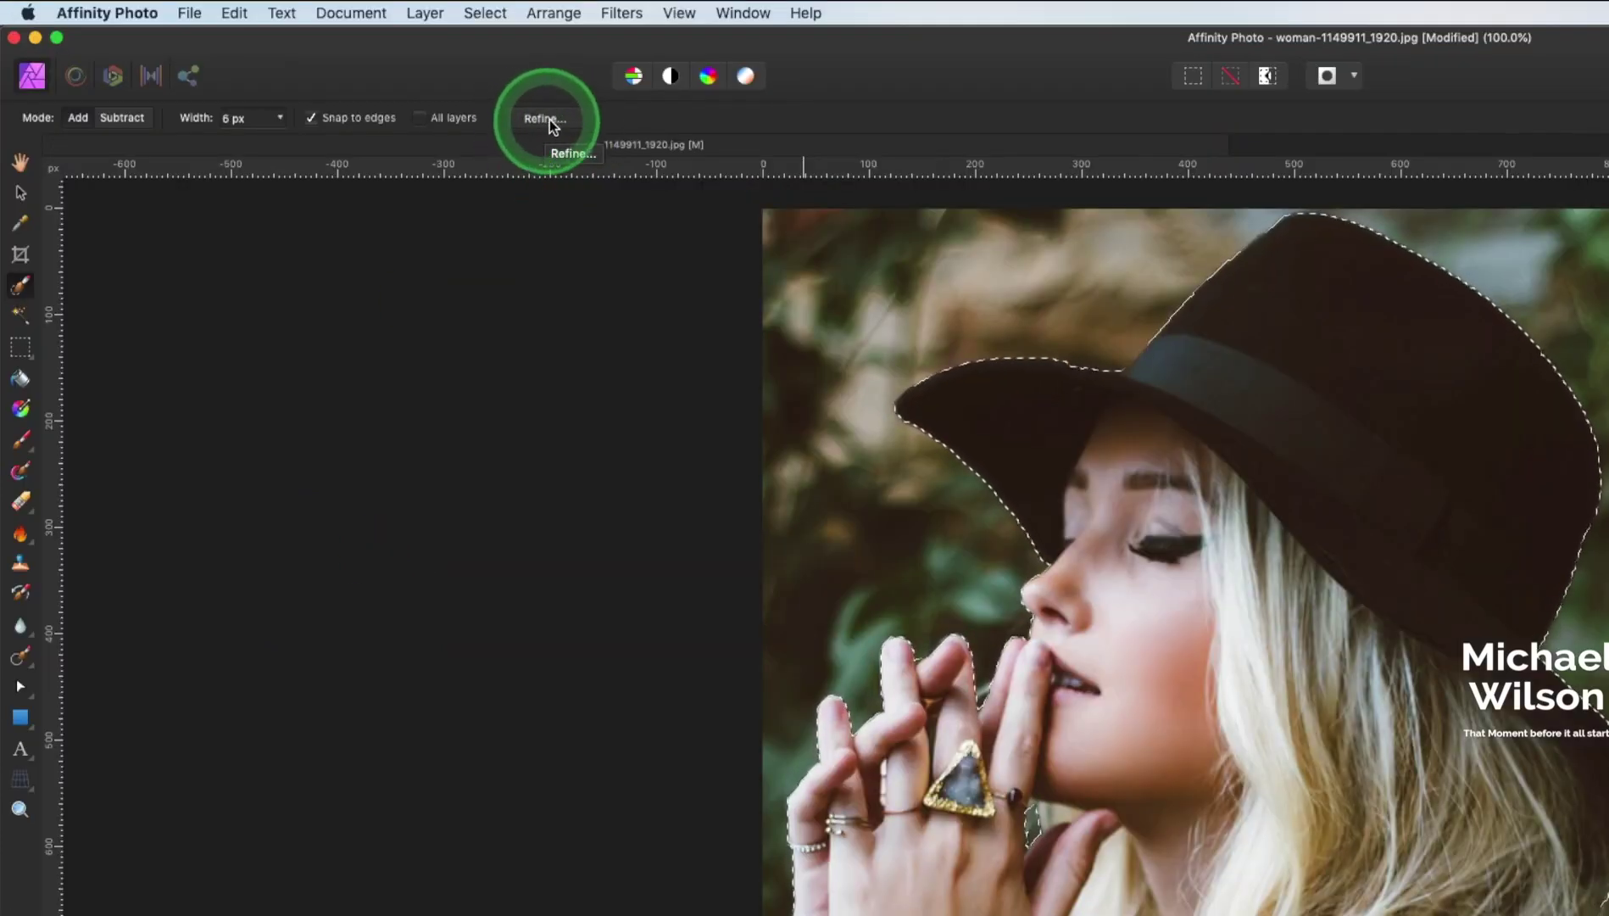
pyautogui.click(550, 120)
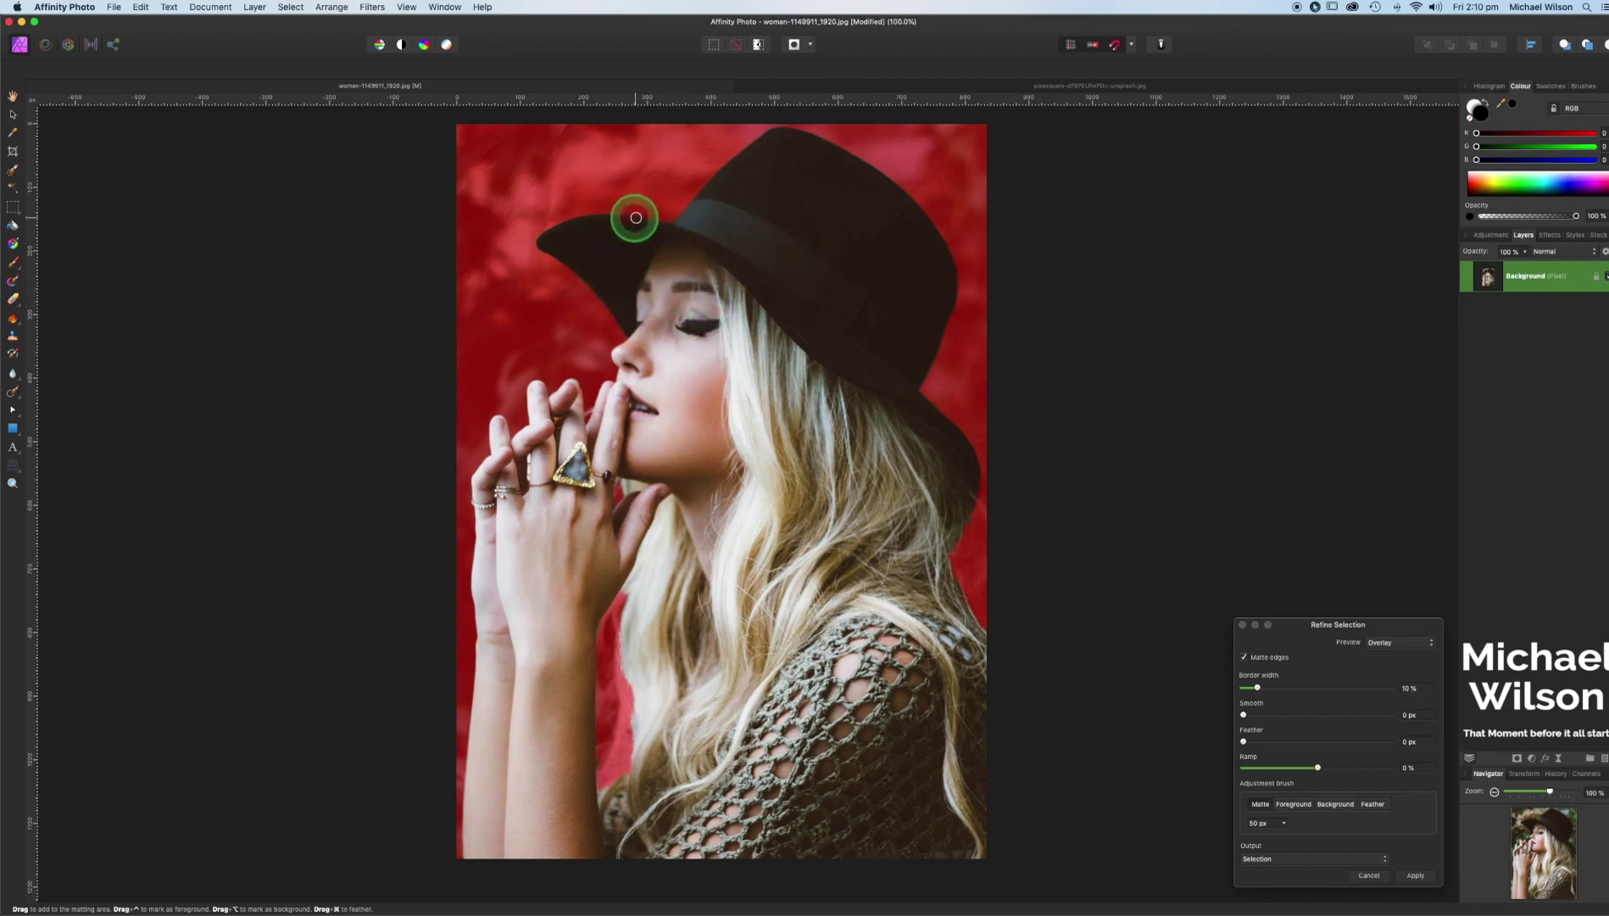
pyautogui.moveTo(636, 217); pyautogui.dragTo(674, 221)
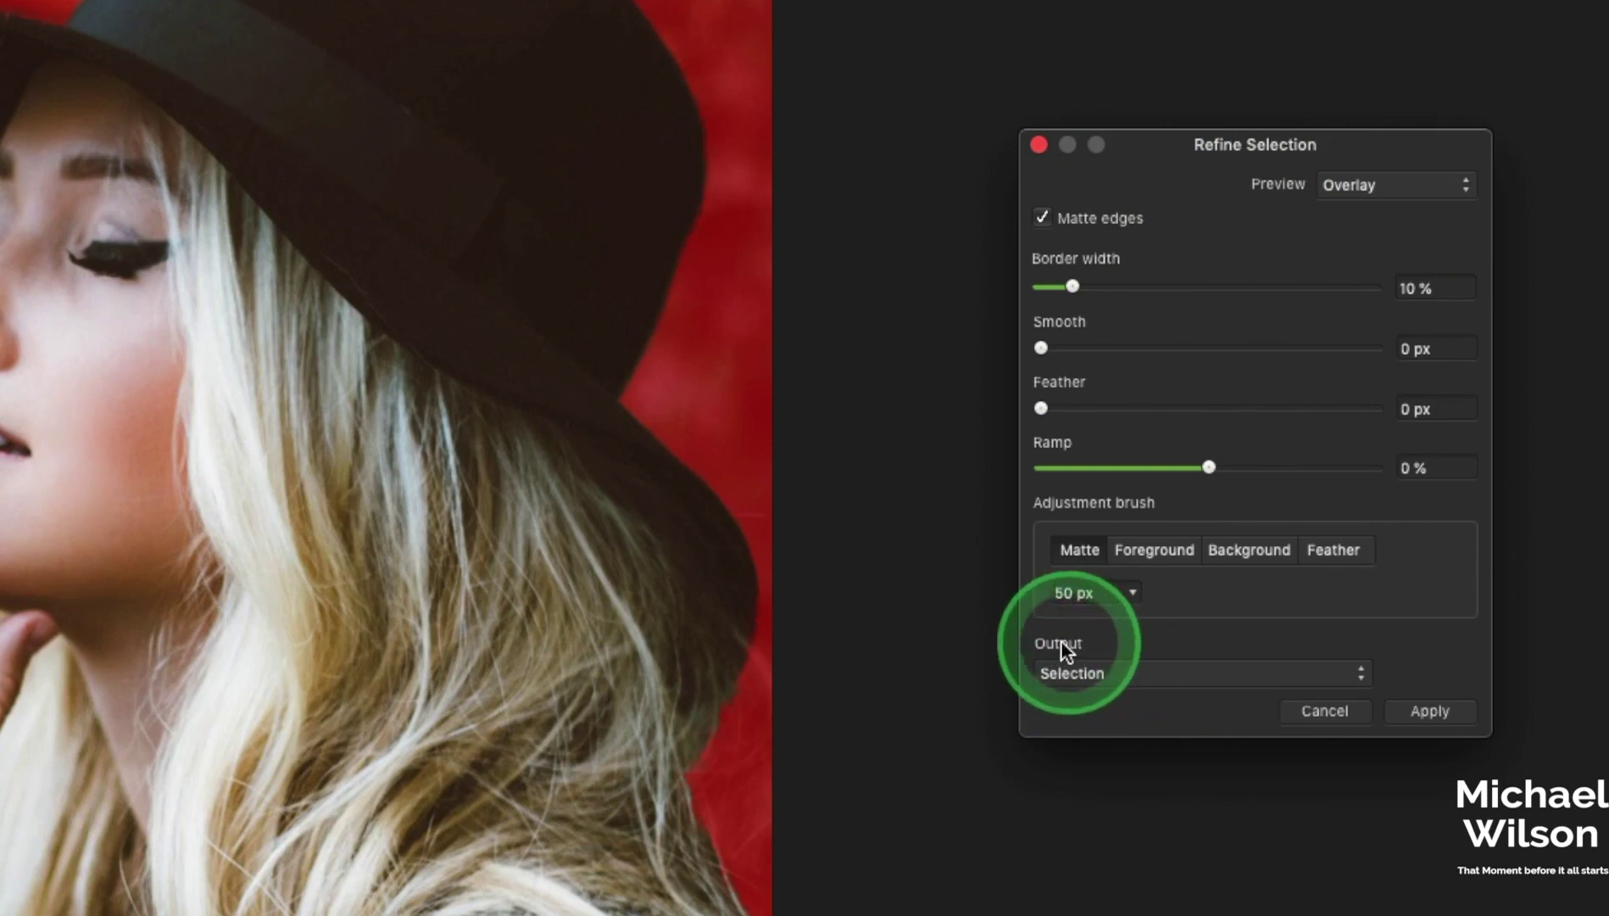
# Step: Output the refined selection as a New layer with mask and apply it
pyautogui.click(1360, 671)
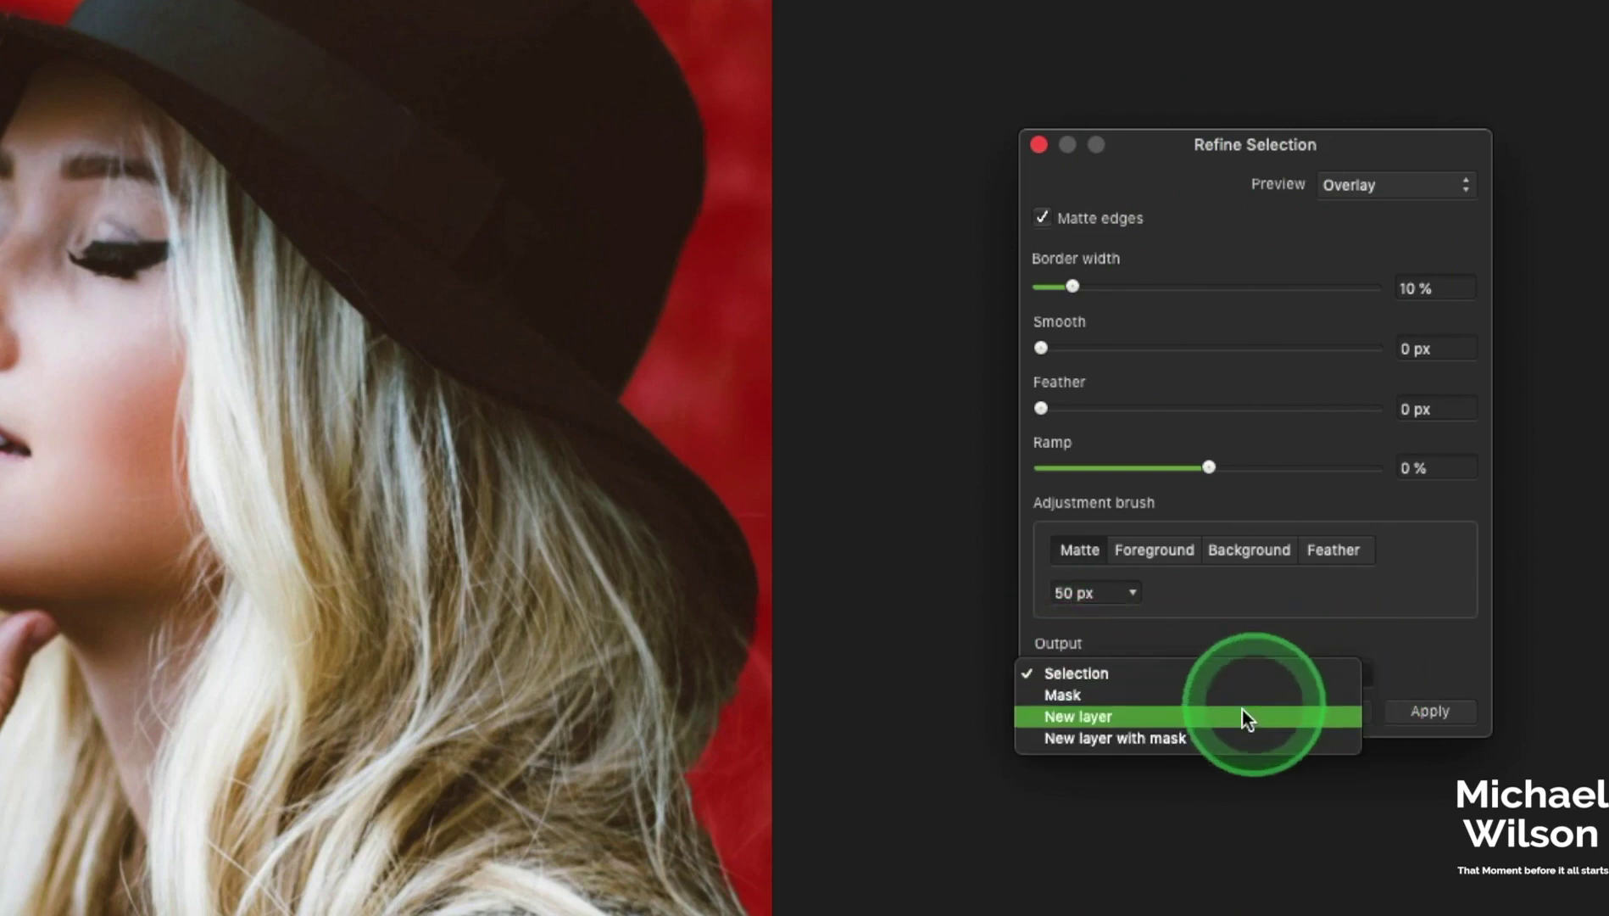
pyautogui.click(1127, 738)
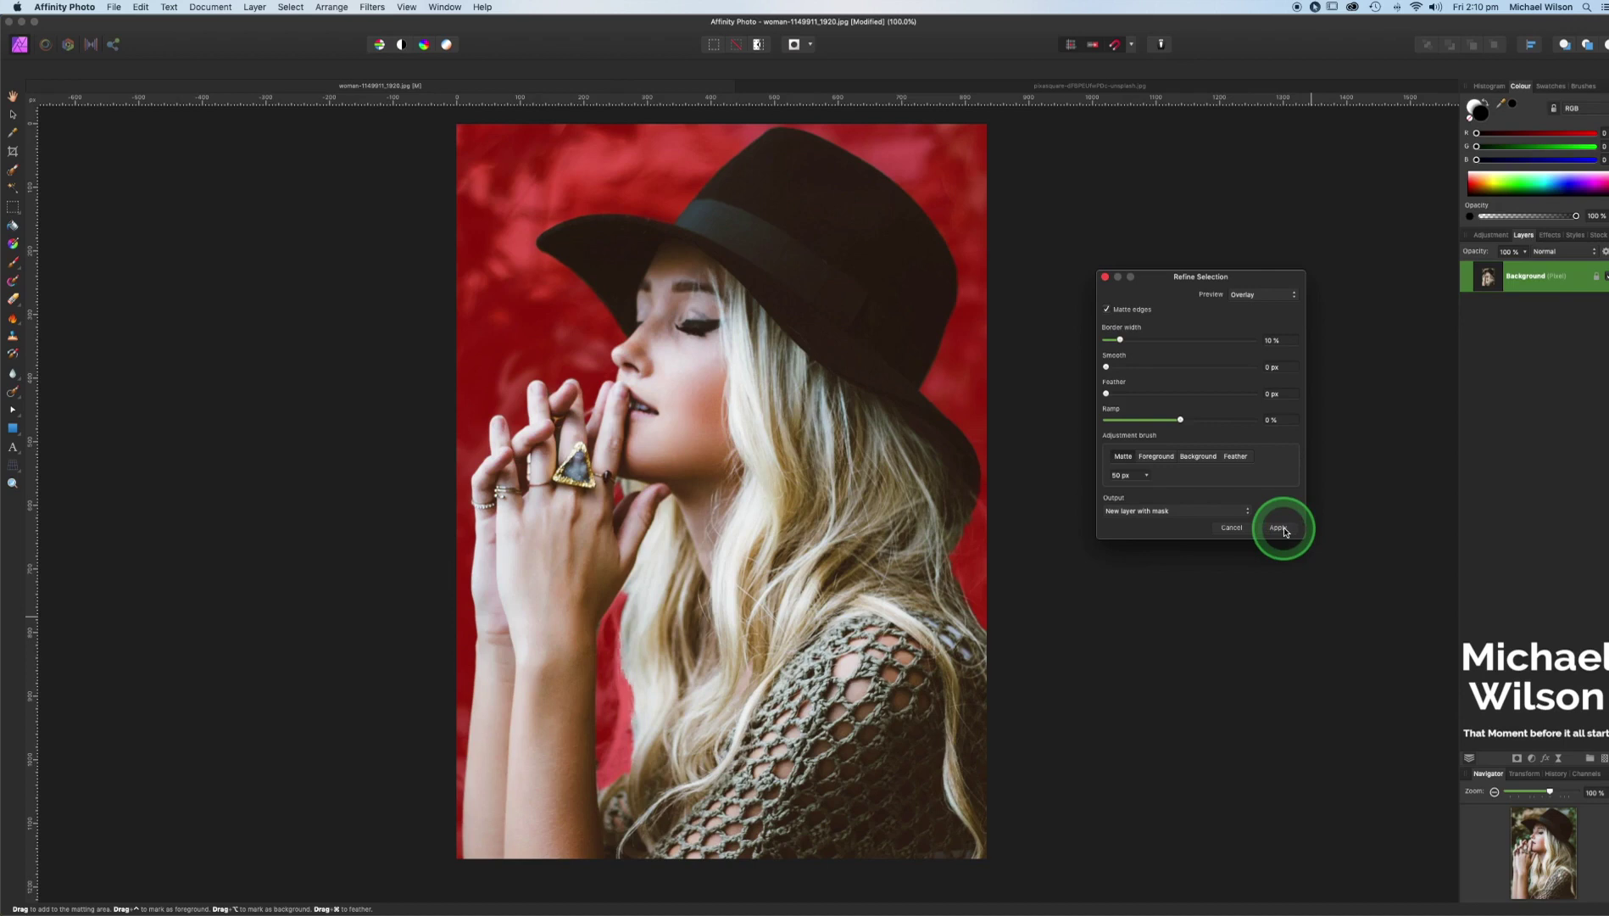
pyautogui.click(1282, 527)
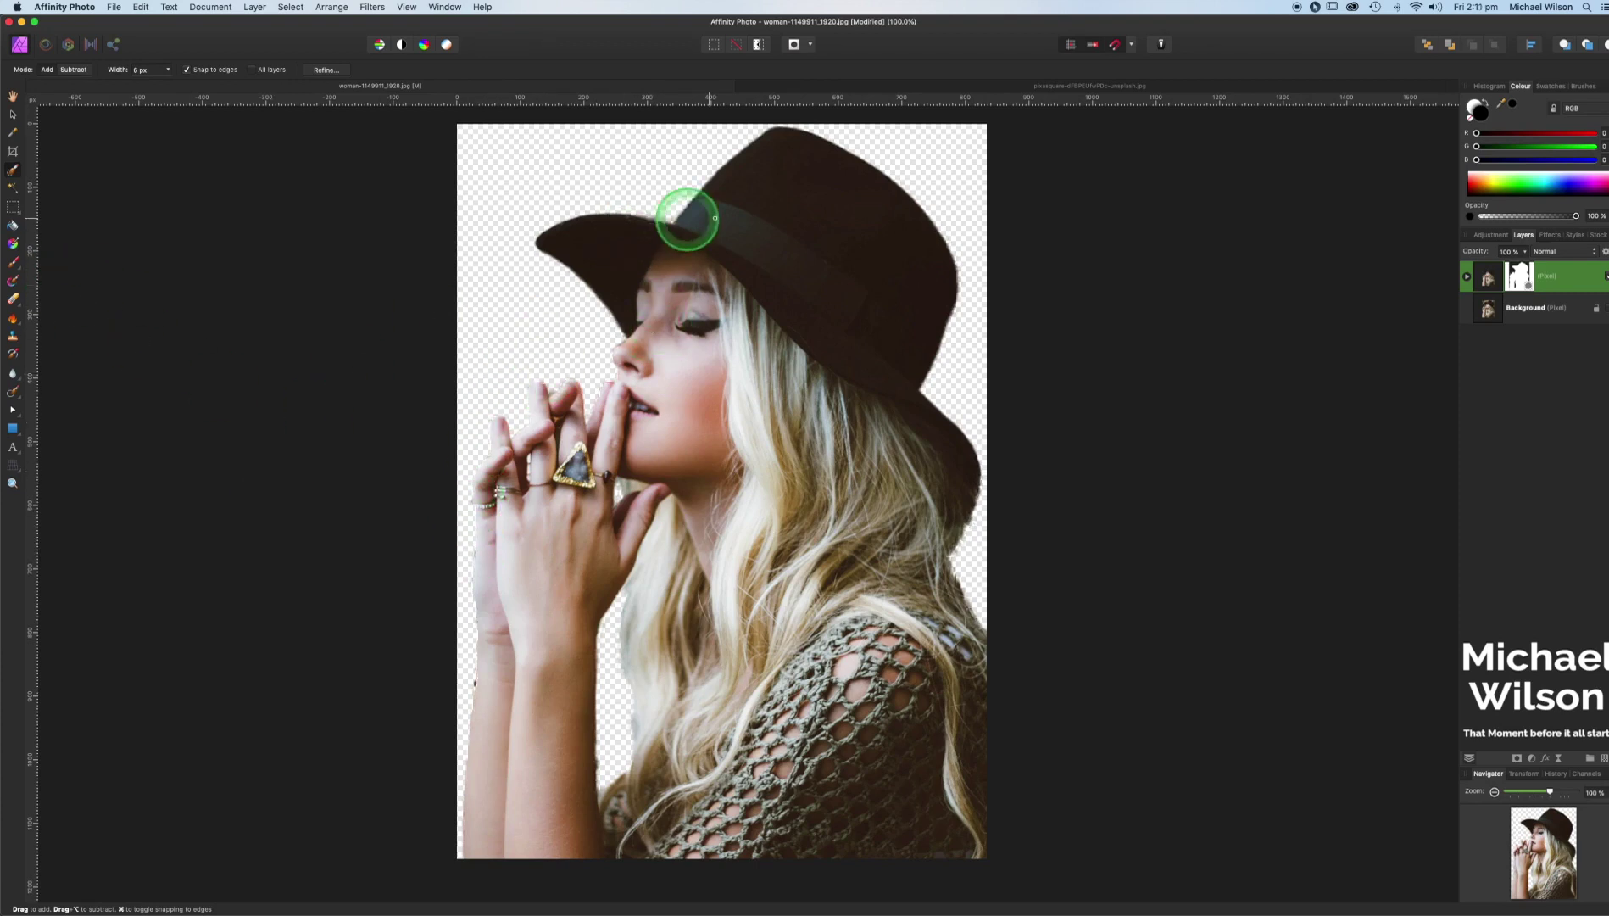
# Step: Apply a 0.6 px Gaussian Blur to the cut-out woman to soften her edges
pyautogui.click(13, 301)
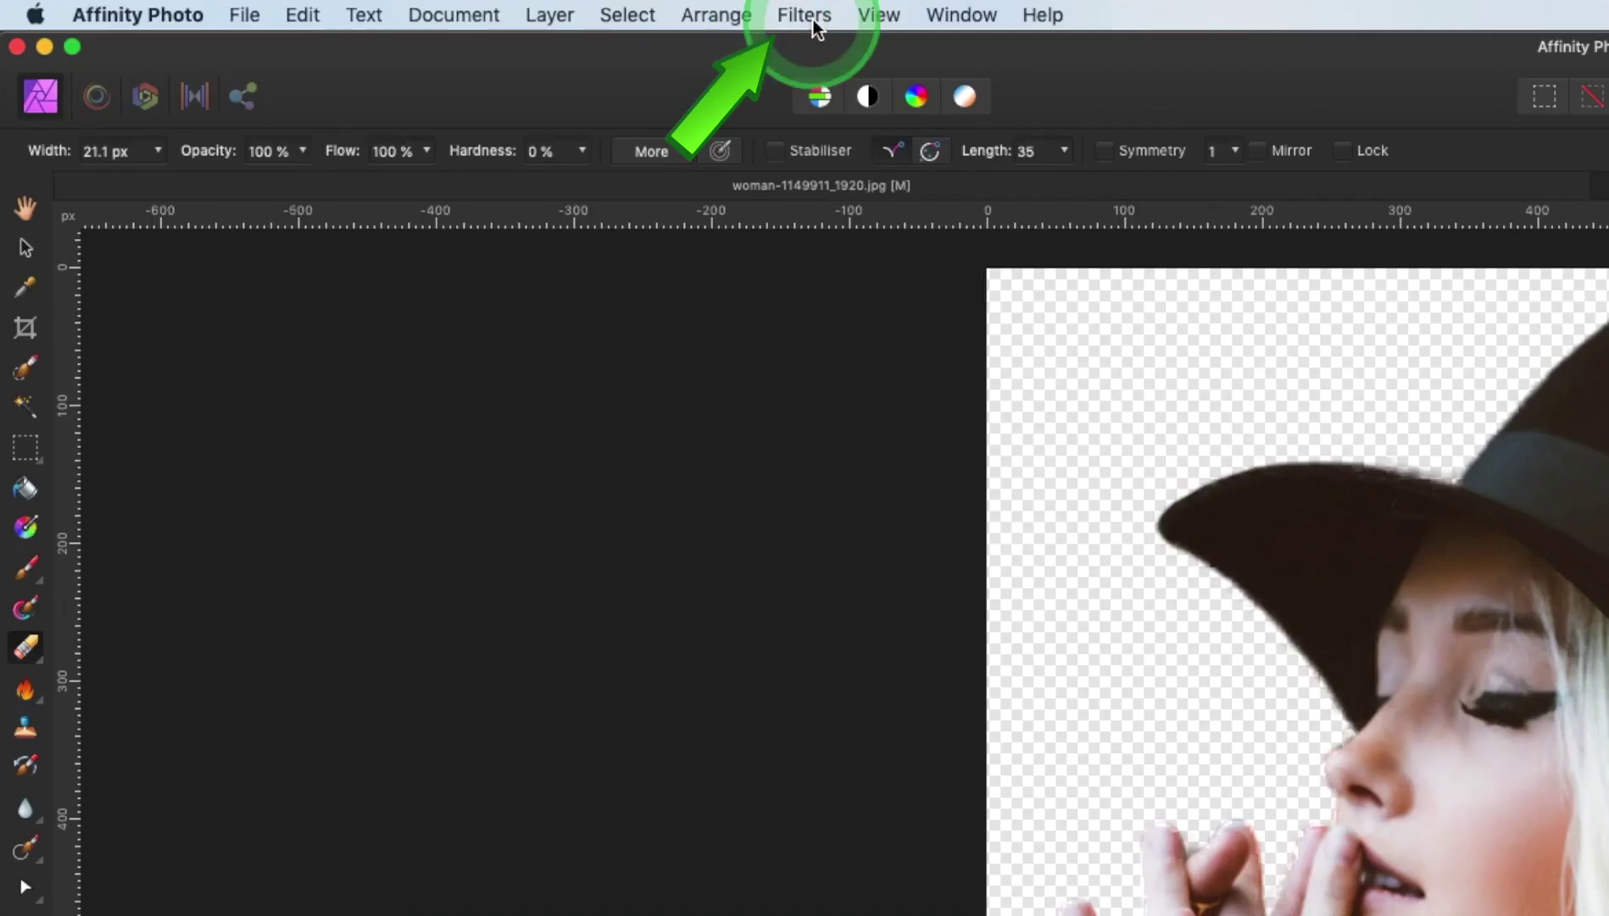
pyautogui.click(805, 15)
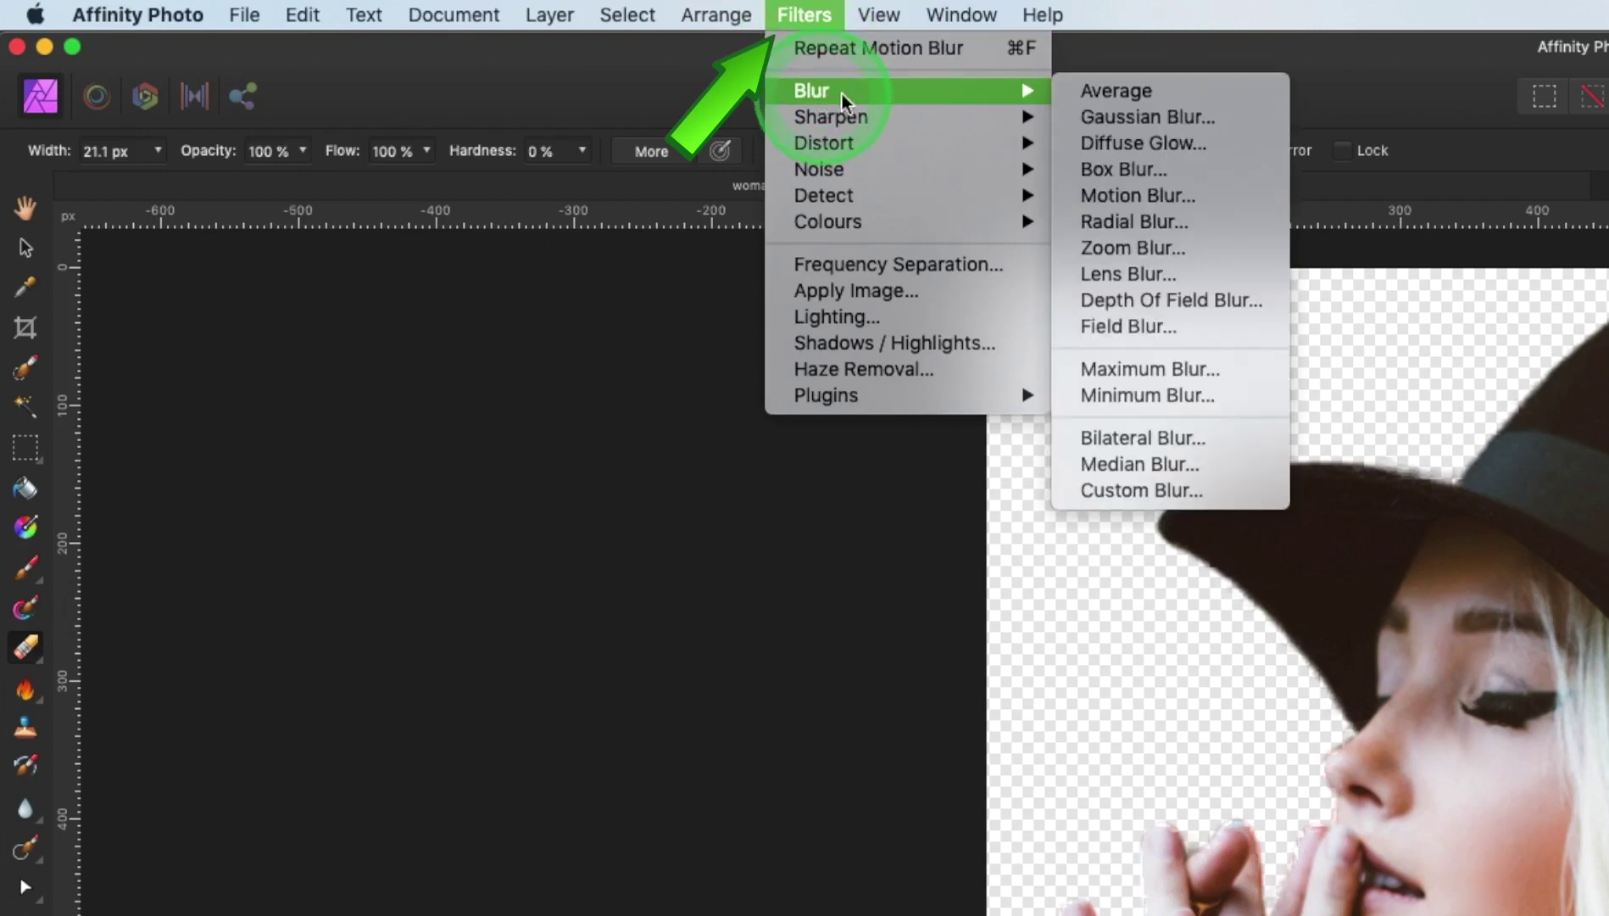
pyautogui.click(1119, 115)
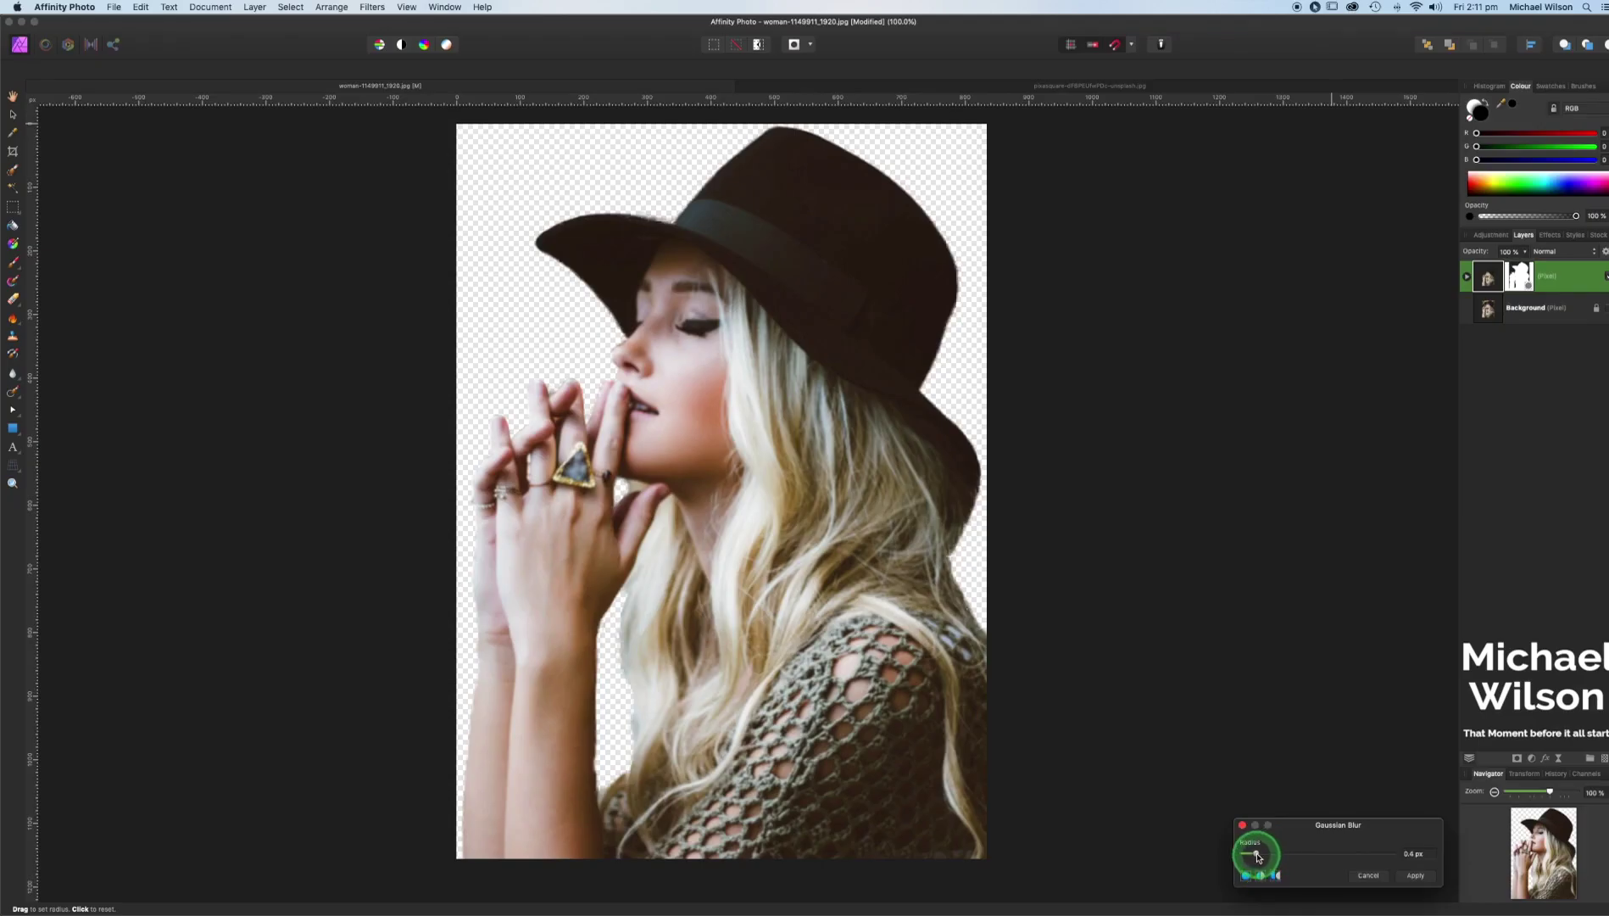
pyautogui.click(1415, 875)
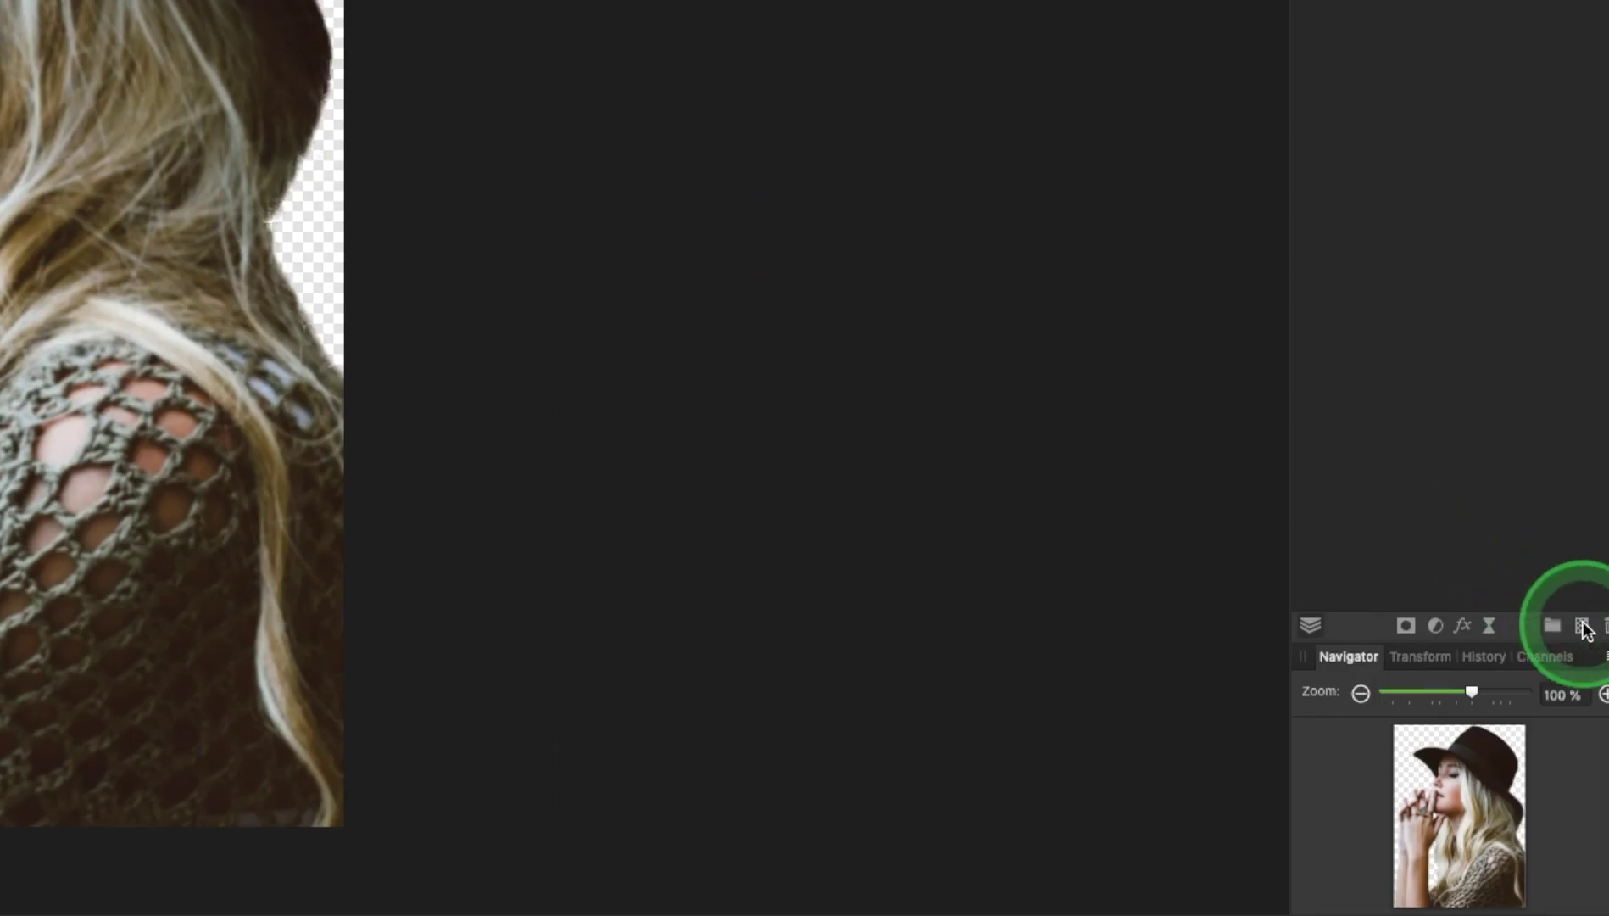
# Step: Add a pixel layer below the masked woman layer and flood-fill it white
pyautogui.click(1582, 627)
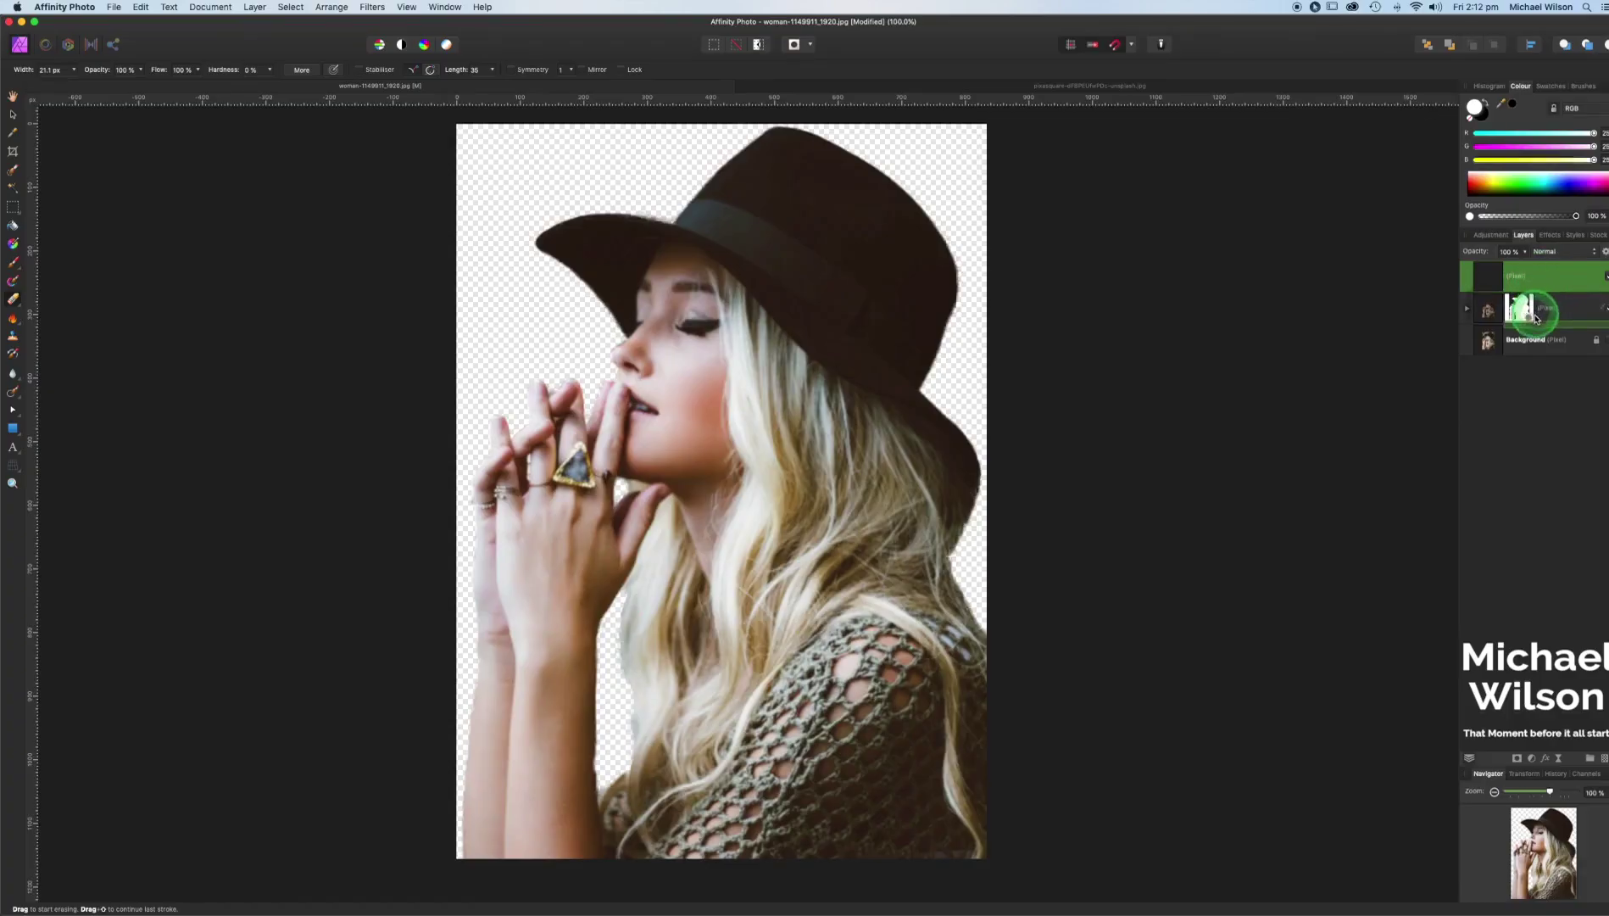
pyautogui.moveTo(1491, 324); pyautogui.dragTo(1491, 281)
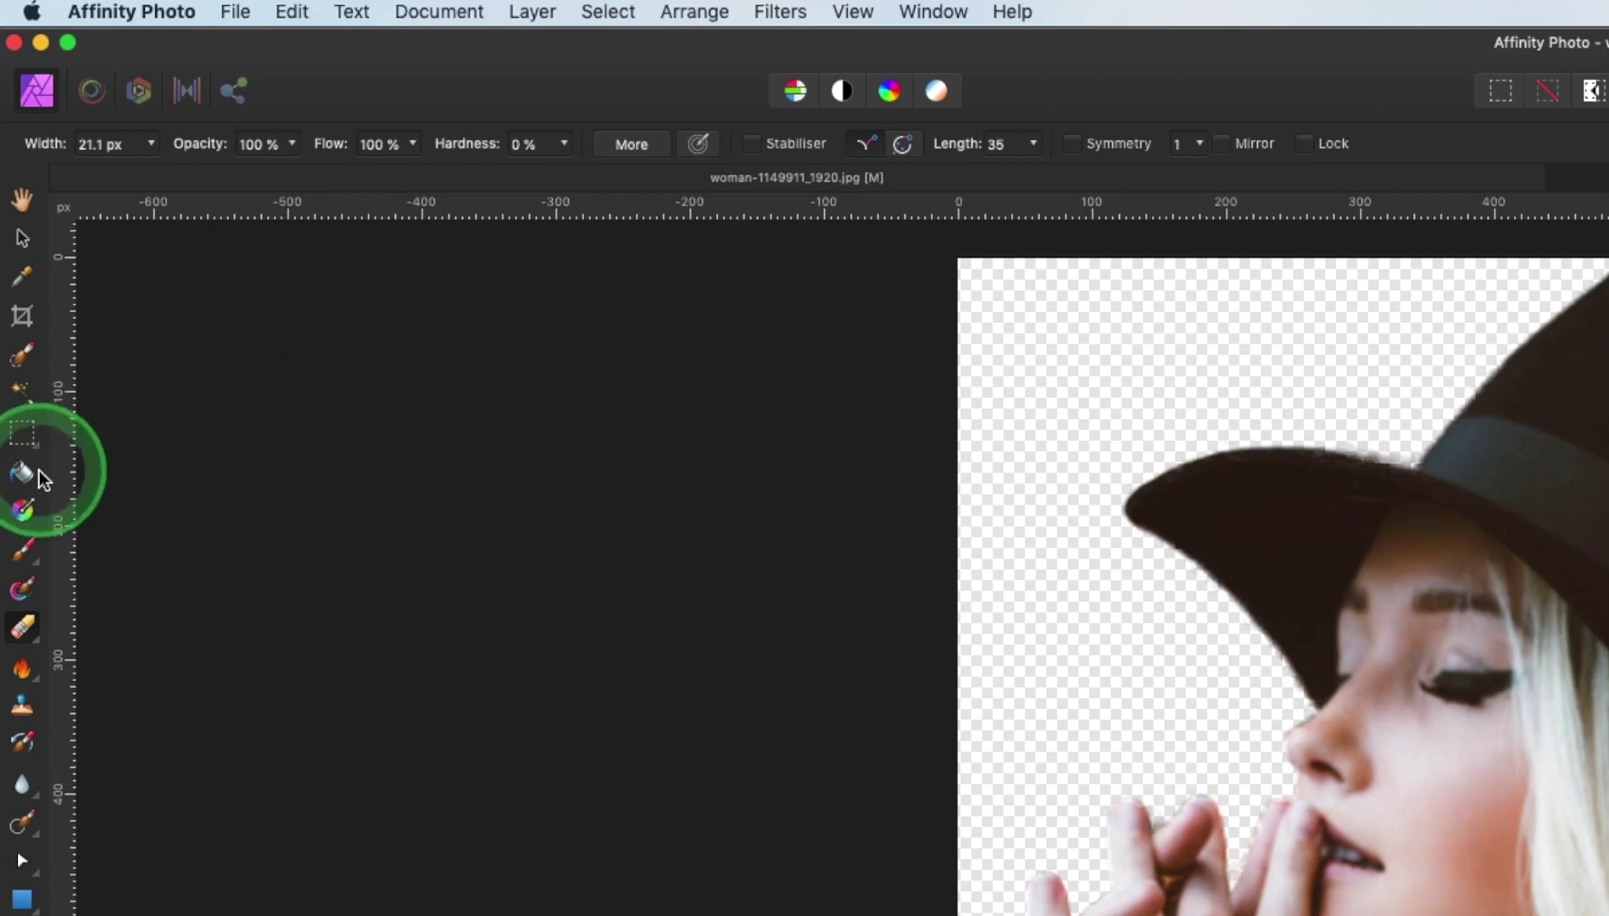
pyautogui.click(22, 473)
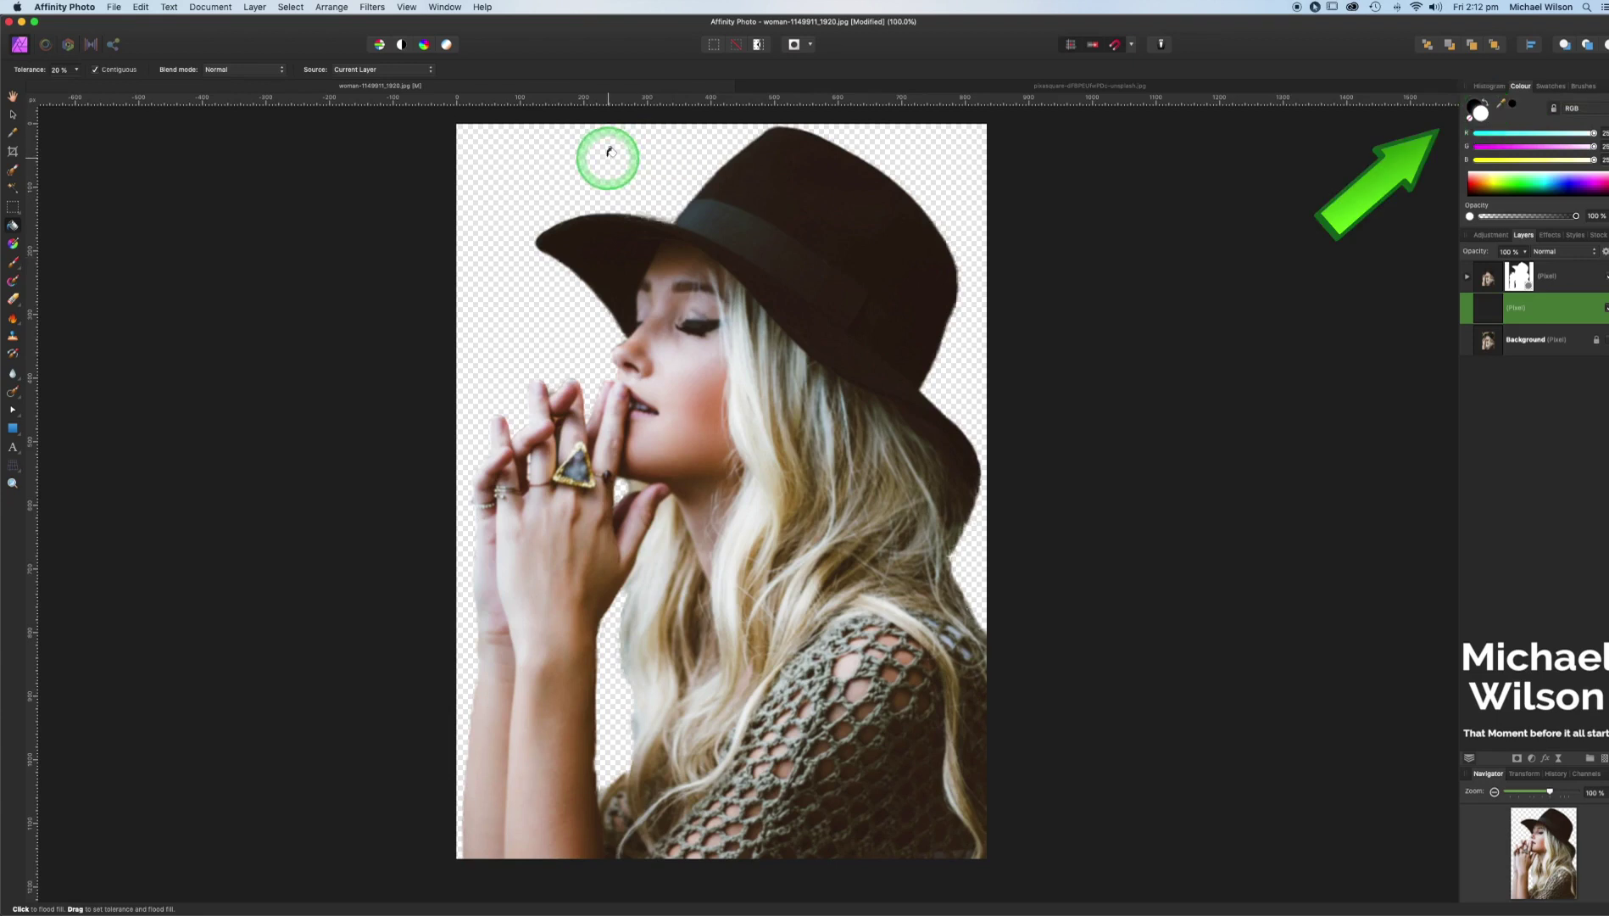
pyautogui.click(553, 168)
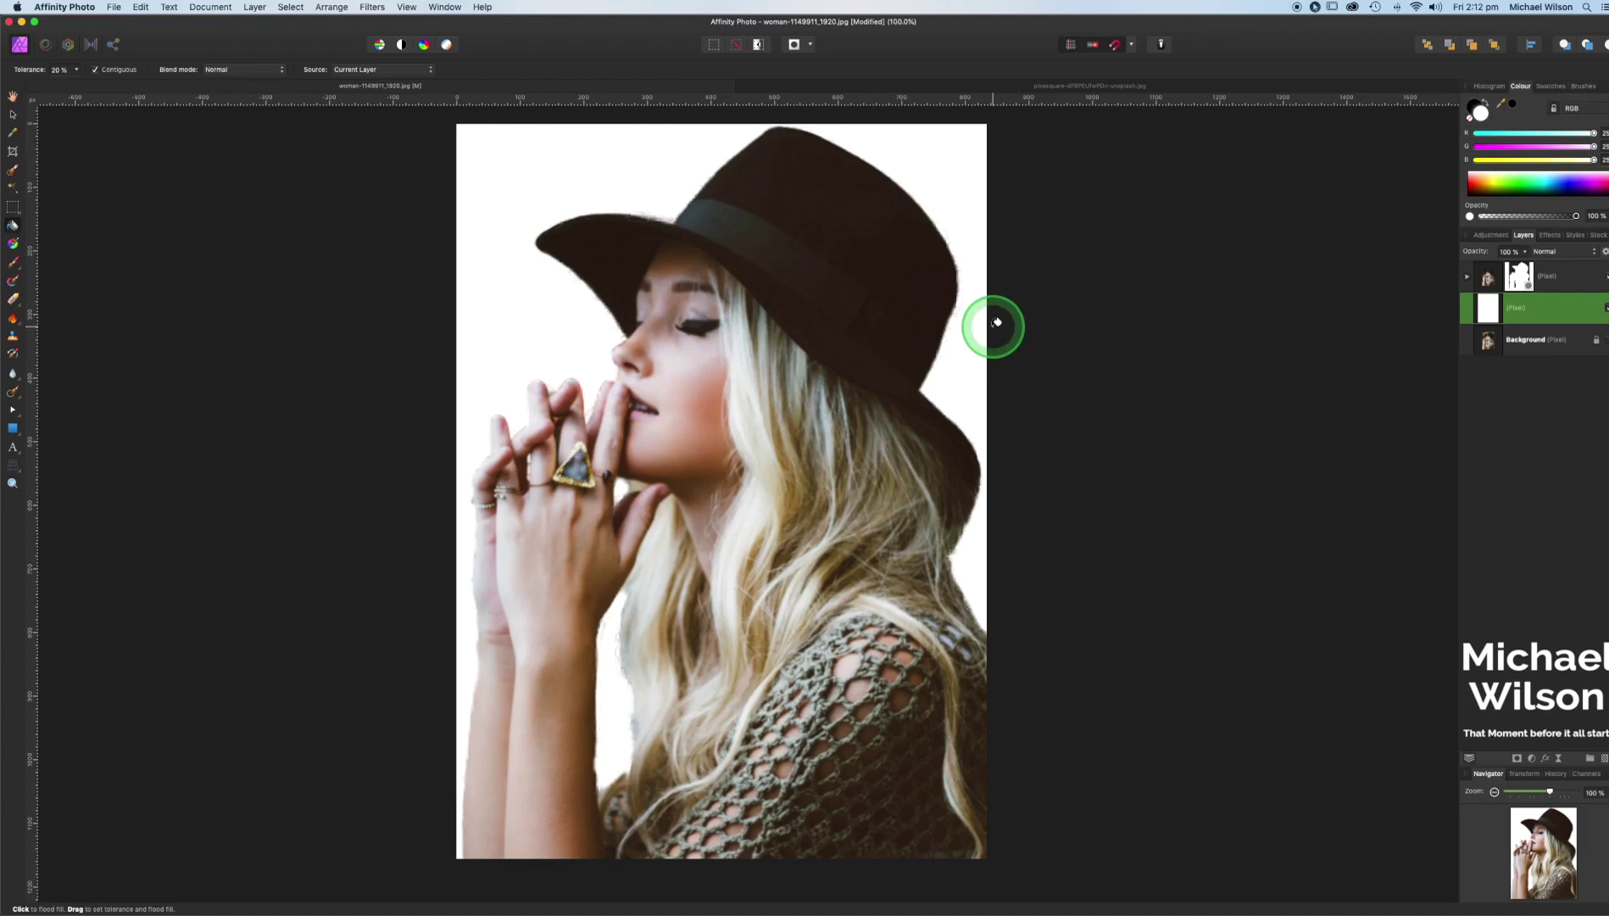
pyautogui.hotkey('alt', ']')
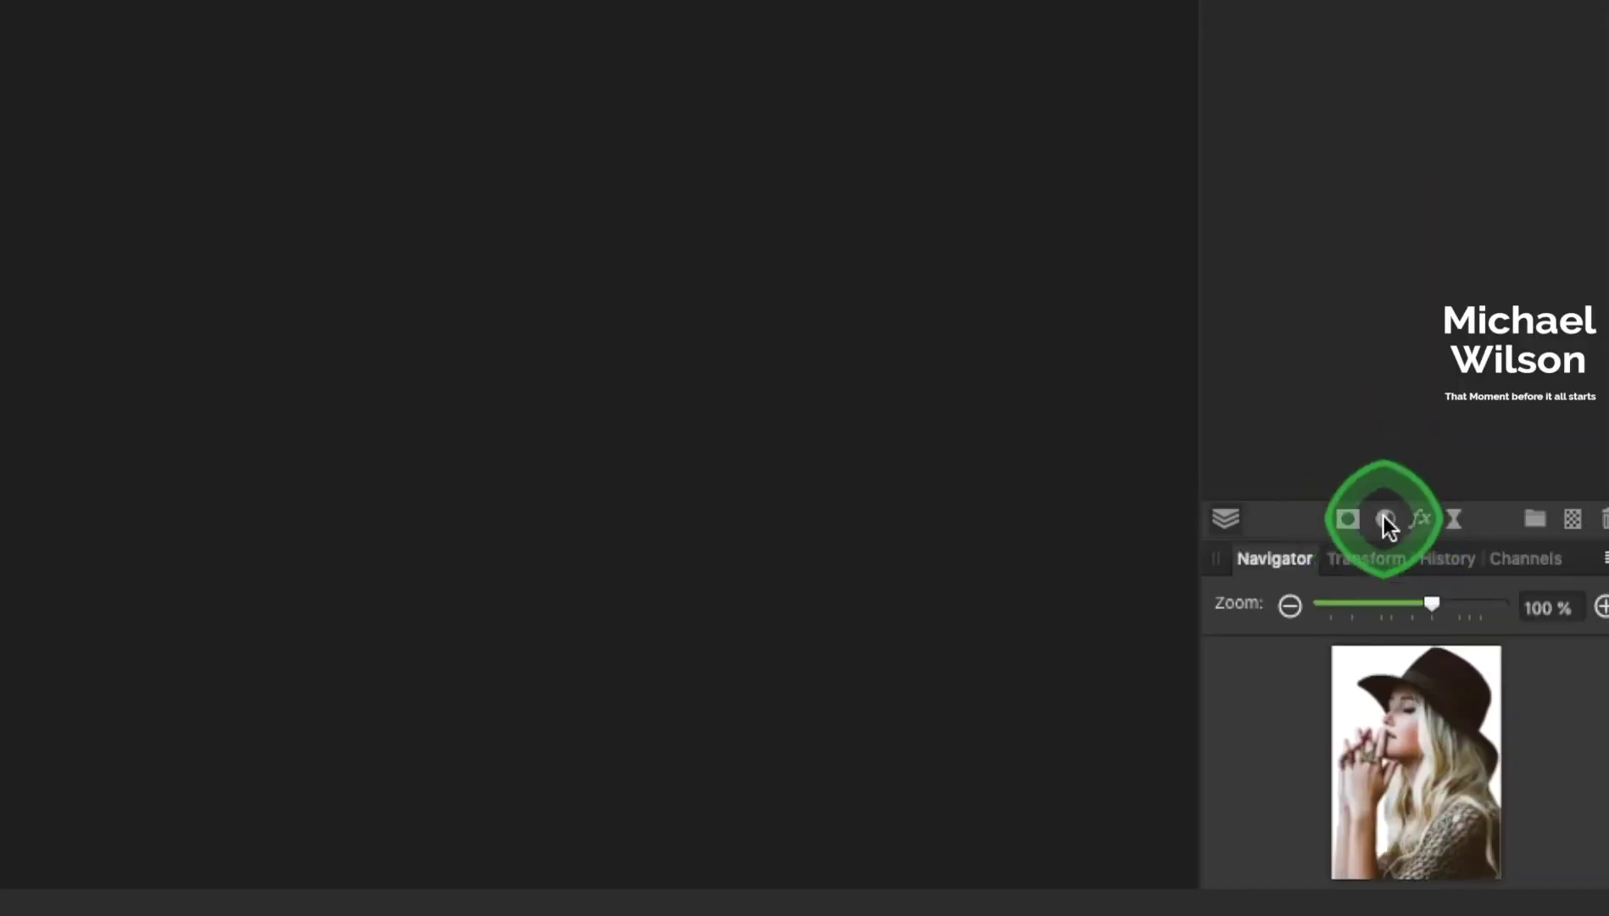
# Step: Add a Curves adjustment bowed downward to darken the midtones, then close its settings
pyautogui.click(1531, 757)
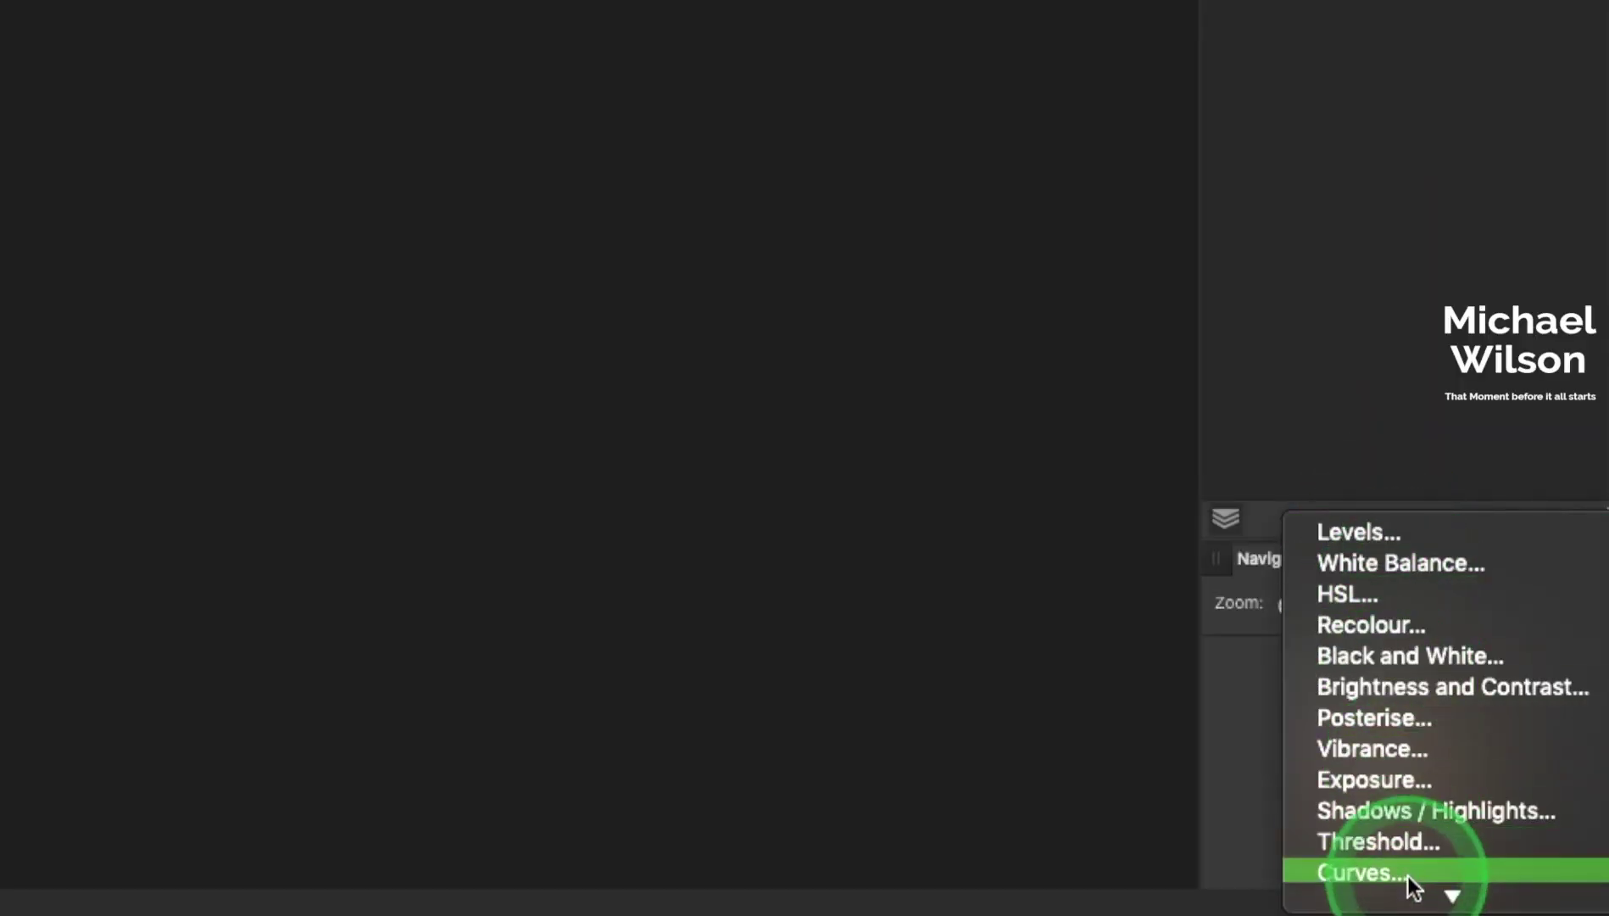
pyautogui.click(1366, 622)
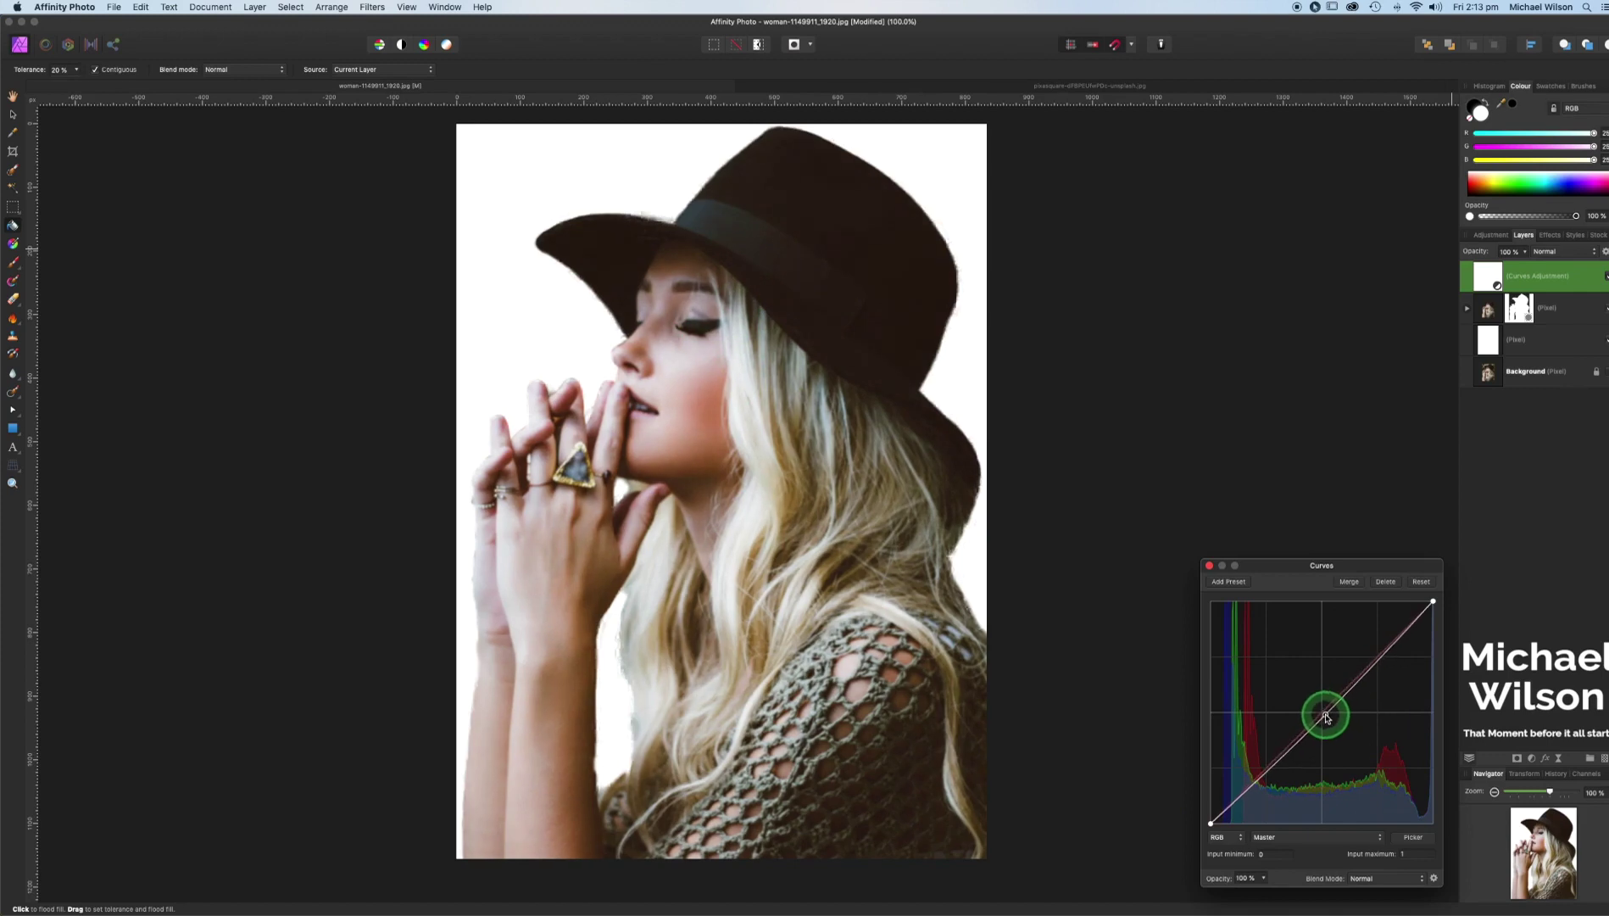
pyautogui.moveTo(1325, 717); pyautogui.dragTo(1349, 741)
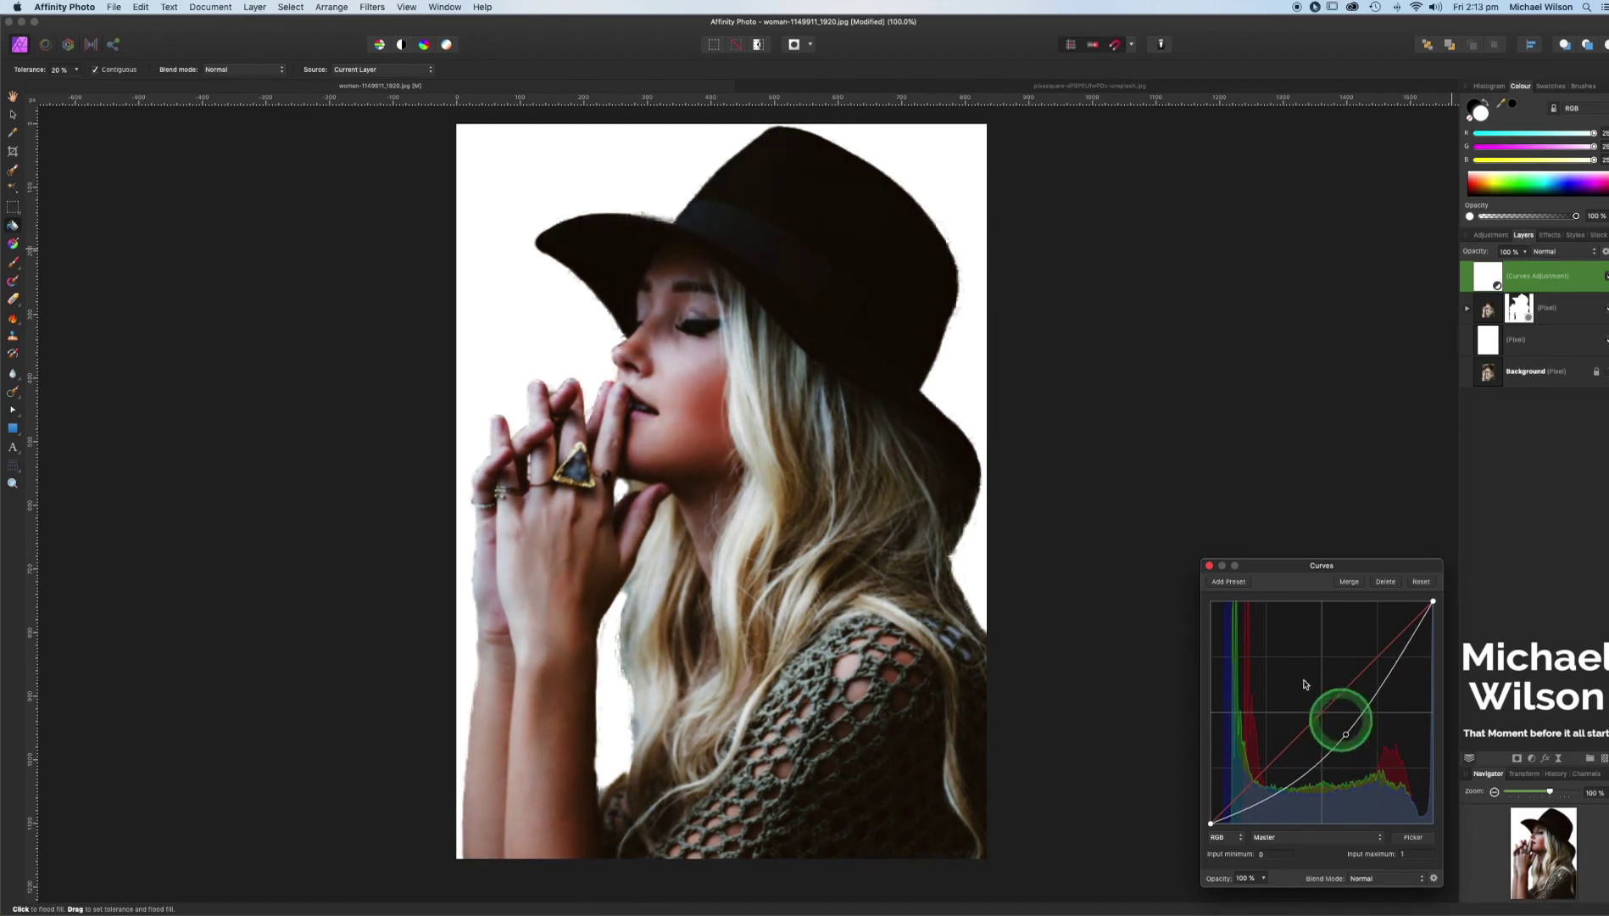
pyautogui.click(1210, 568)
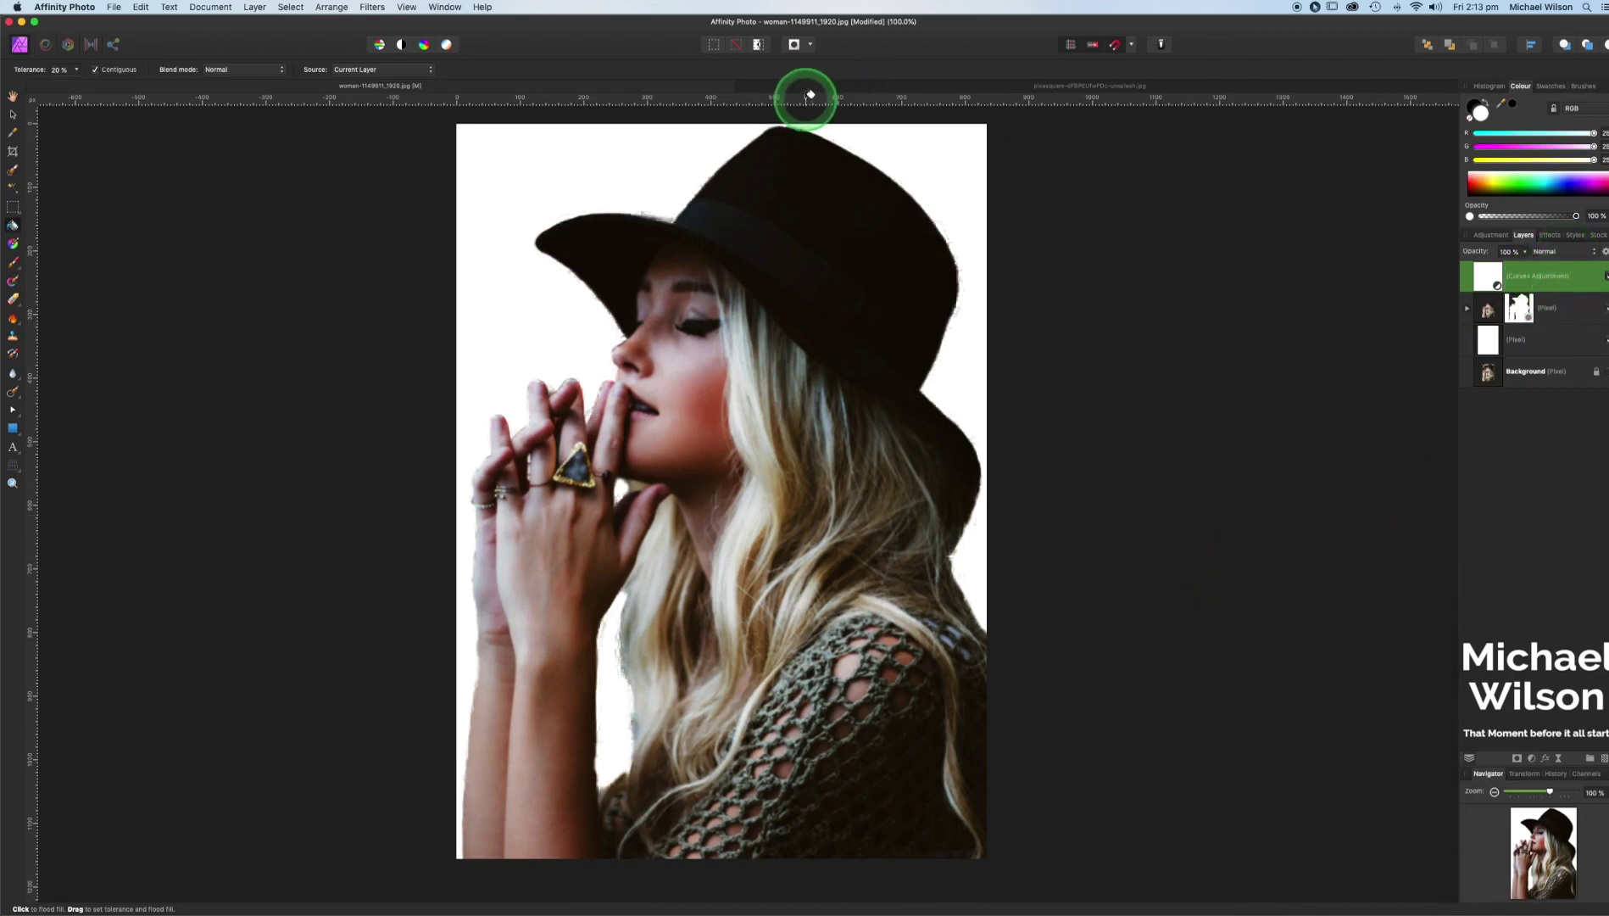
# Step: Copy the New York skyline photo and paste it into the woman portrait
pyautogui.press('b')
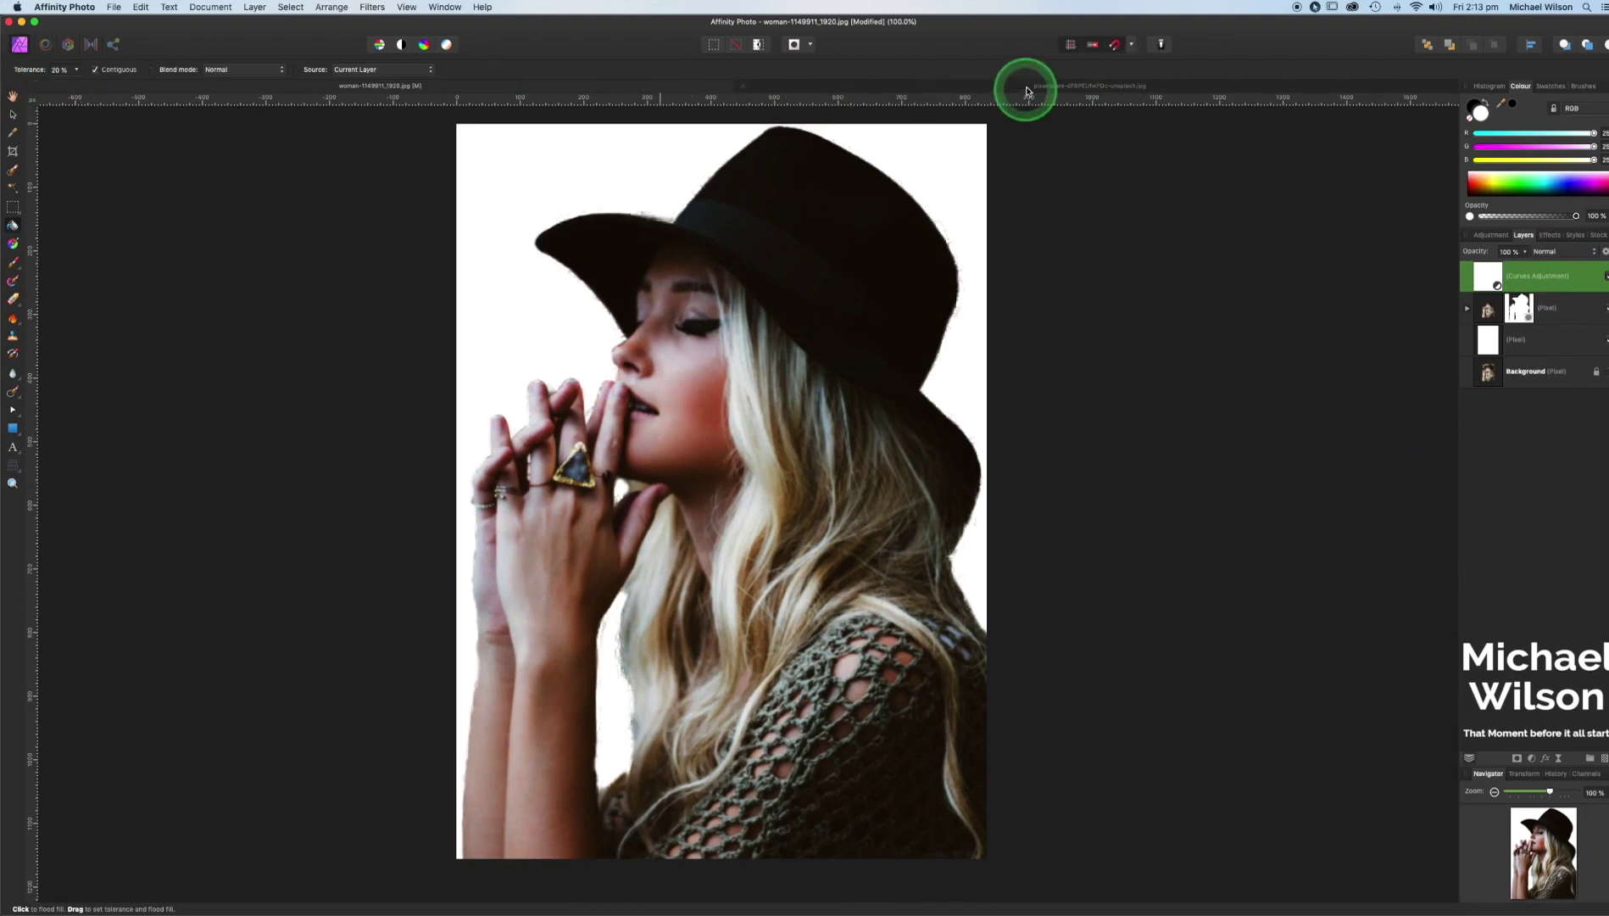
pyautogui.click(1028, 88)
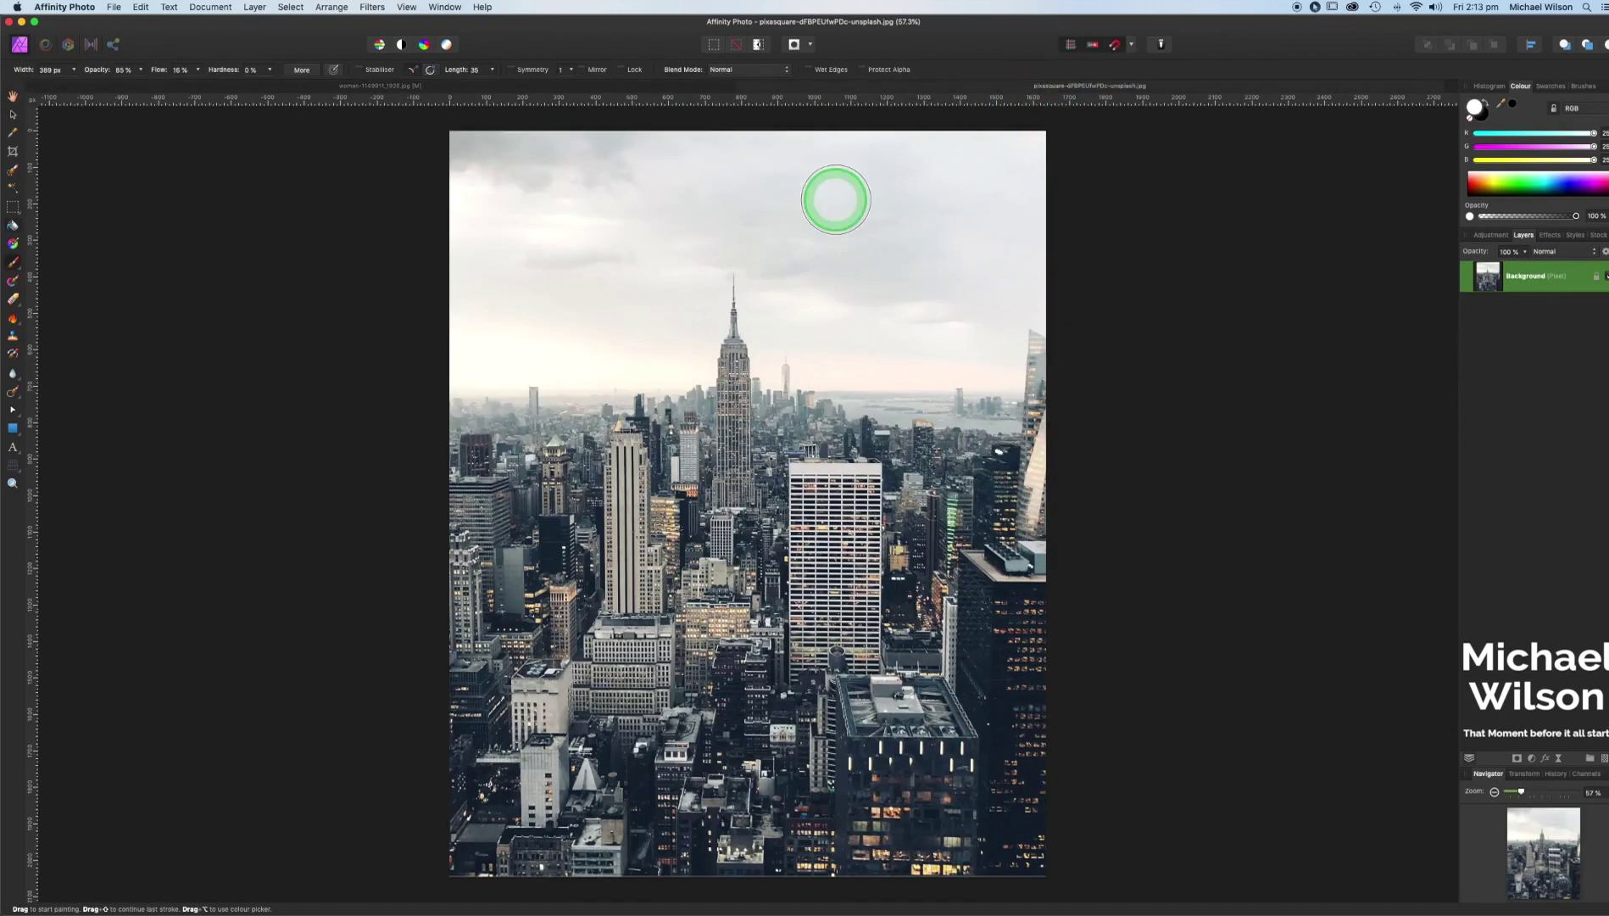
pyautogui.press('super+c')
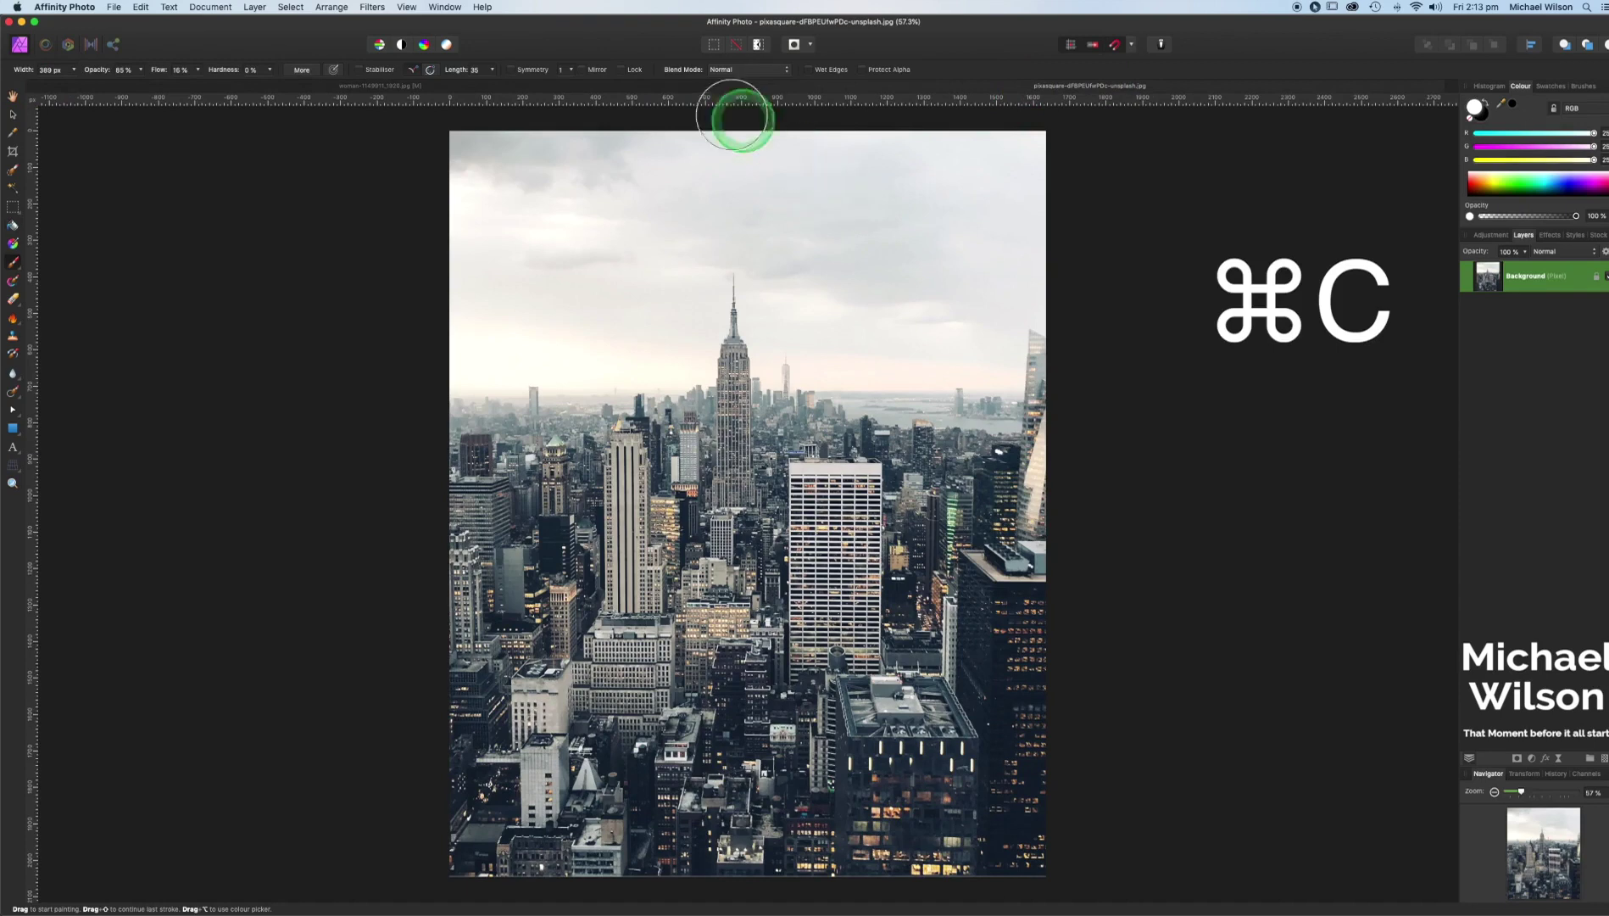
pyautogui.click(704, 87)
pyautogui.press('super+v')
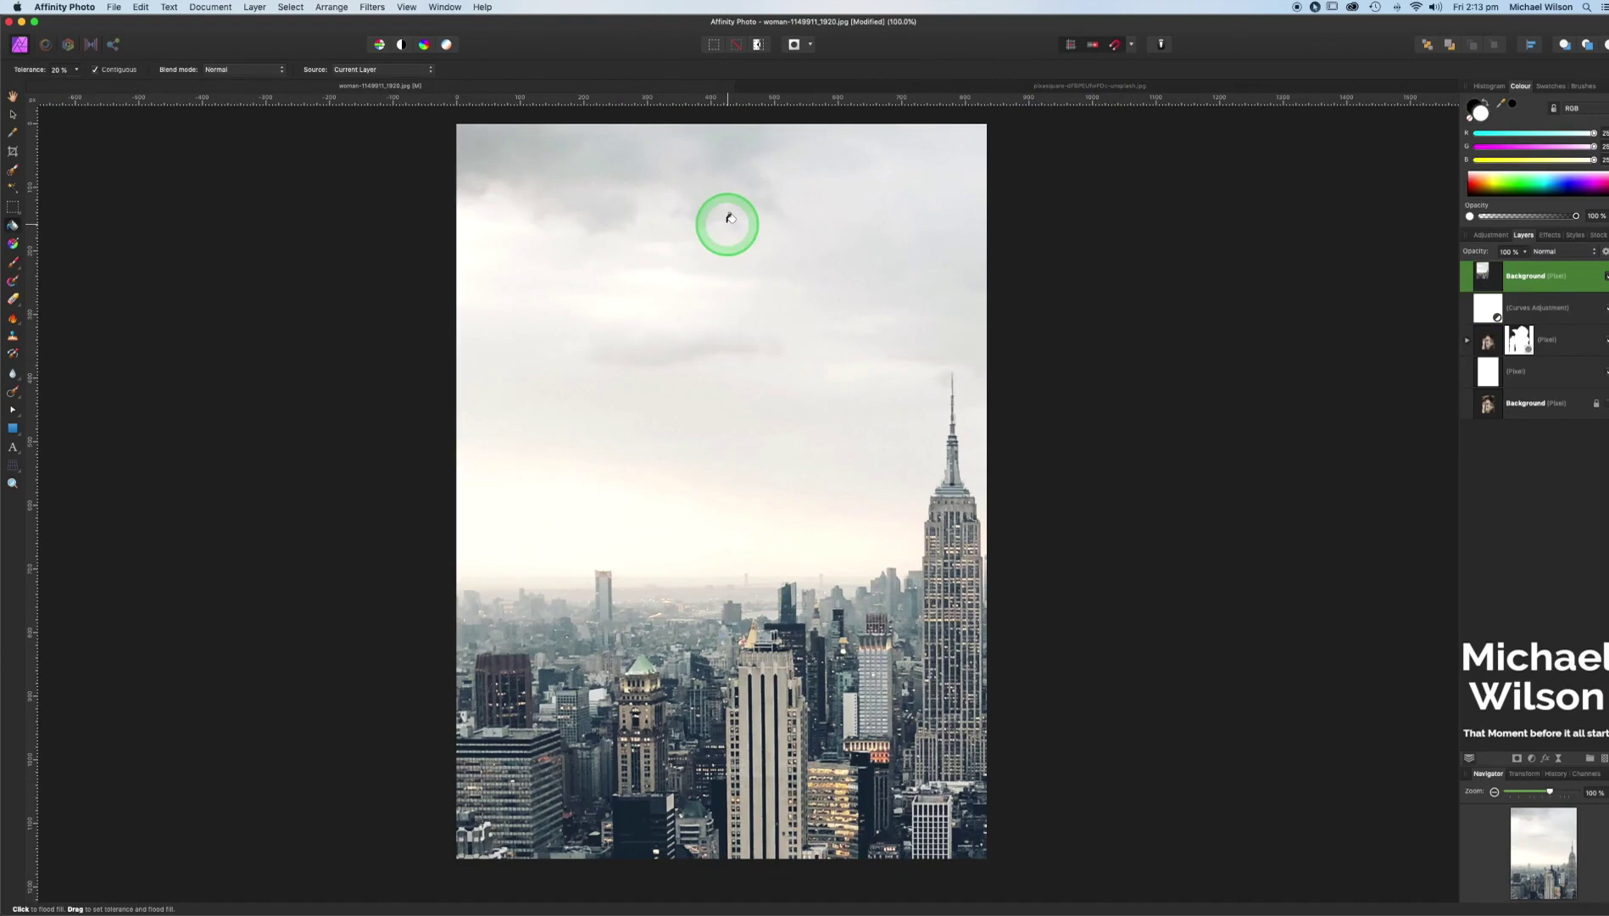
# Step: Zoom out and start resizing the pasted skyline layer with the Move Tool
pyautogui.press('super+minus')
pyautogui.press('super+minus')
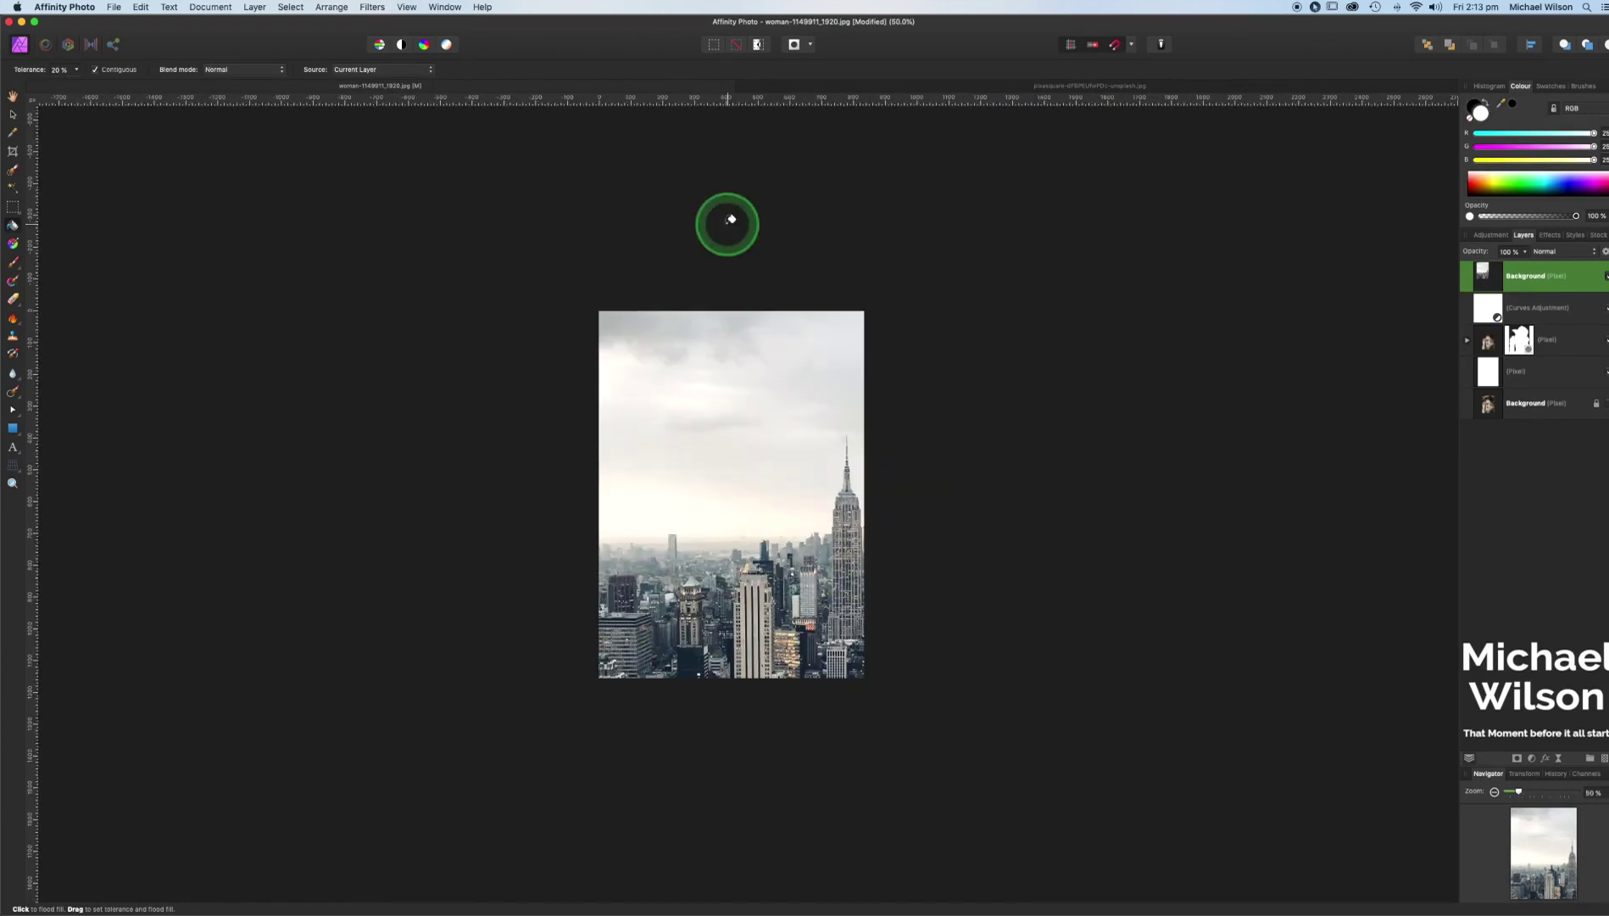
pyautogui.press('super+minus')
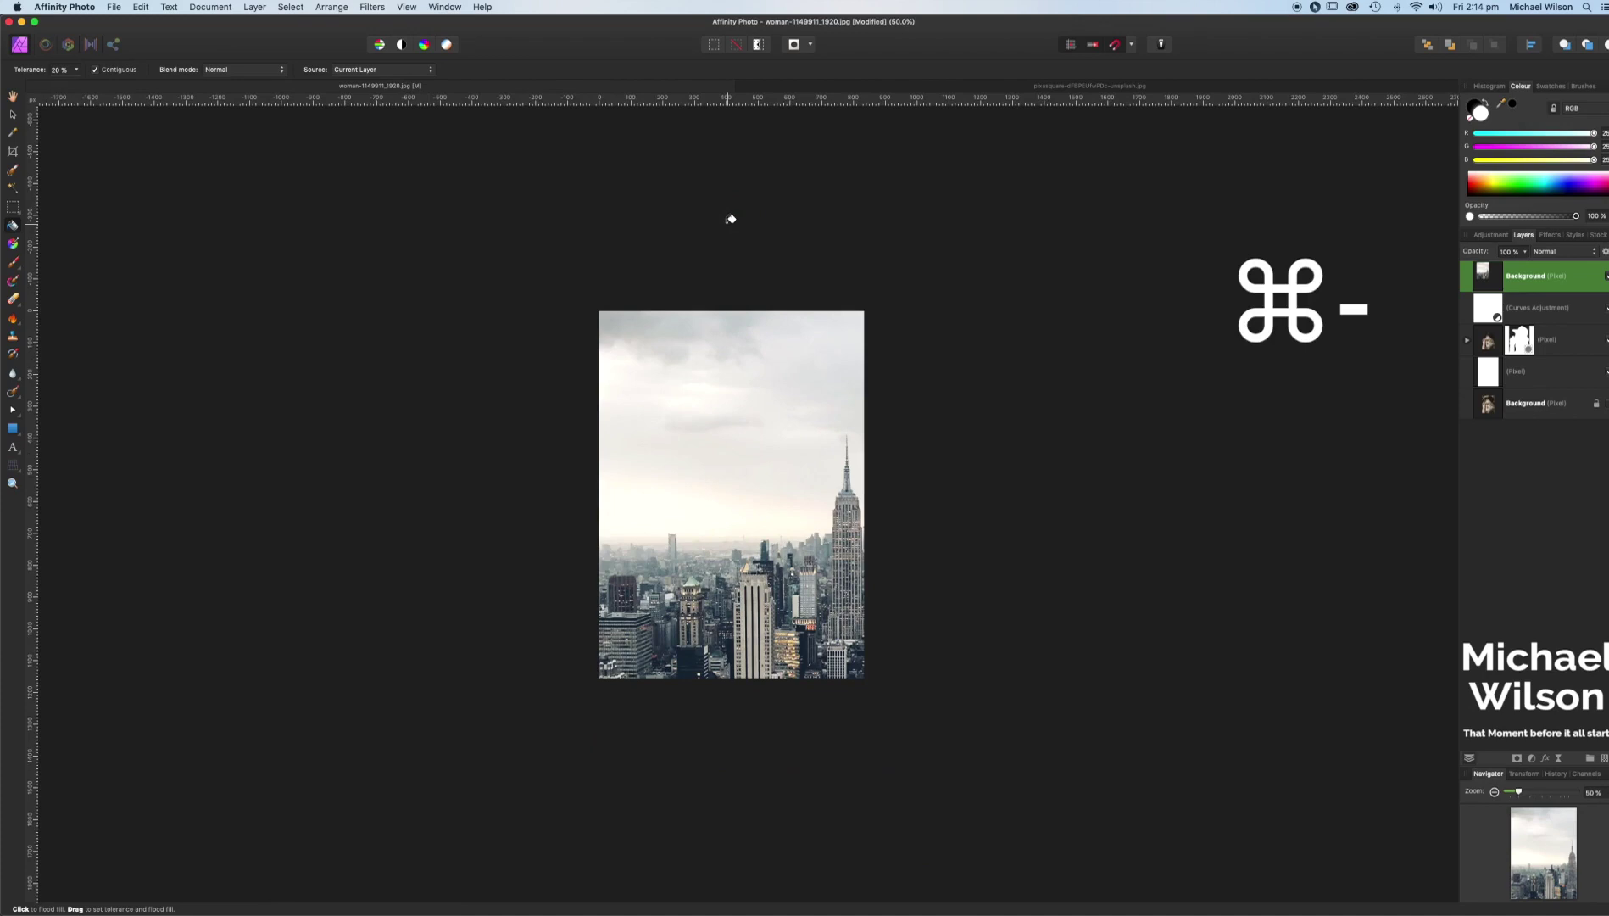
pyautogui.click(14, 111)
pyautogui.click(600, 312)
pyautogui.moveTo(600, 311); pyautogui.dragTo(636, 360)
# Step: Align the skyline to the canvas corner and lower its opacity to 75%
pyautogui.moveTo(849, 617); pyautogui.dragTo(929, 722)
pyautogui.click(1541, 276)
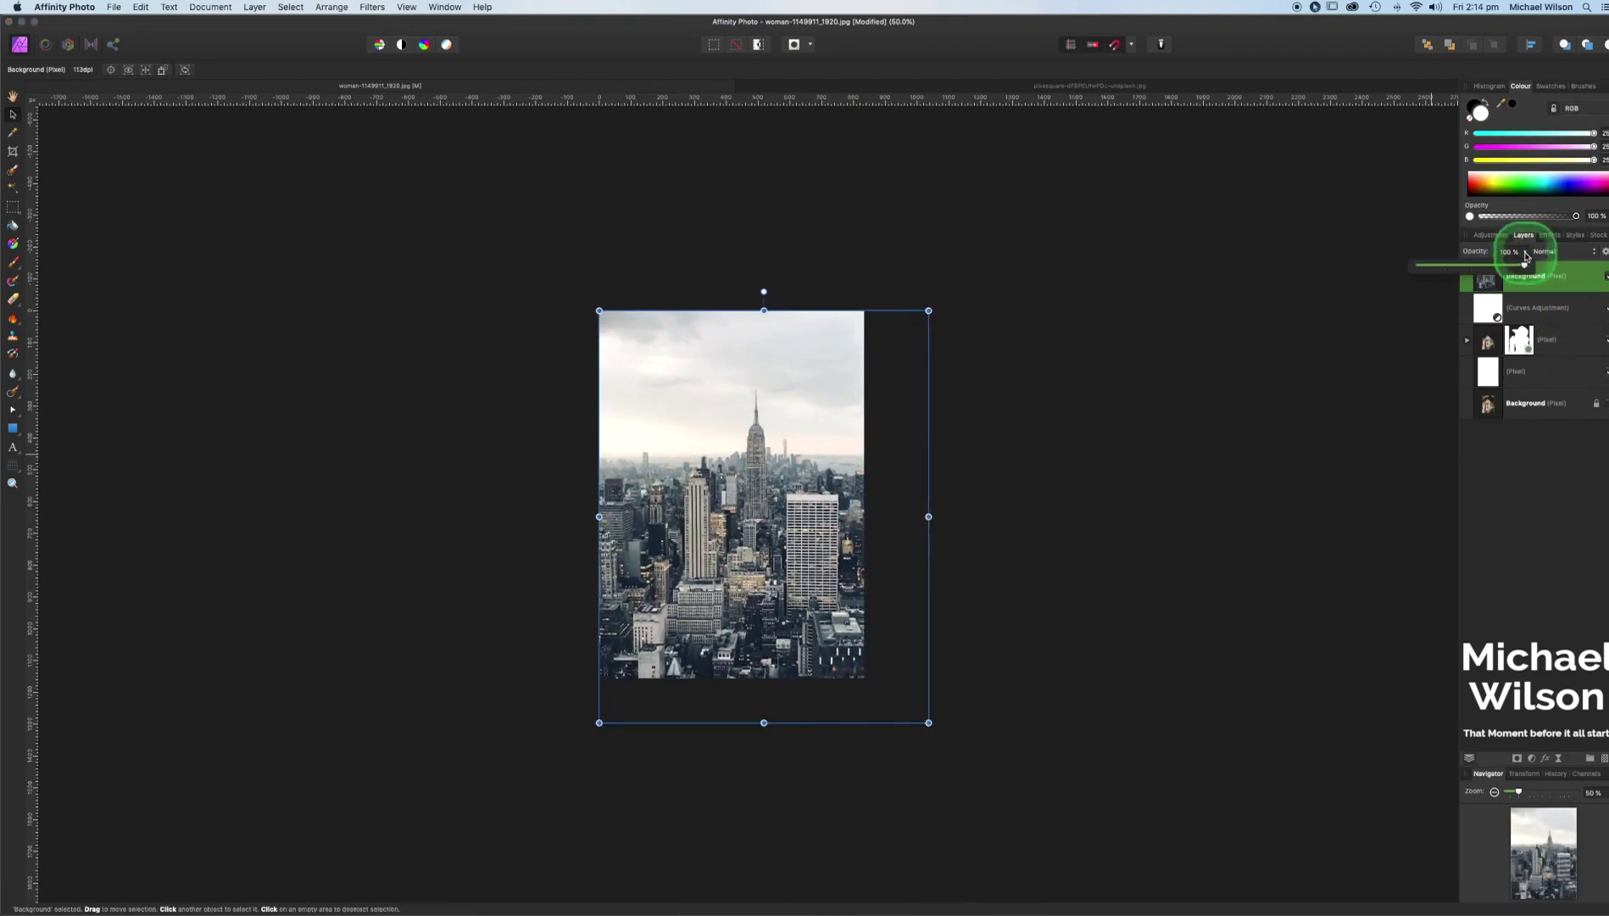
pyautogui.moveTo(1523, 268); pyautogui.dragTo(1498, 266)
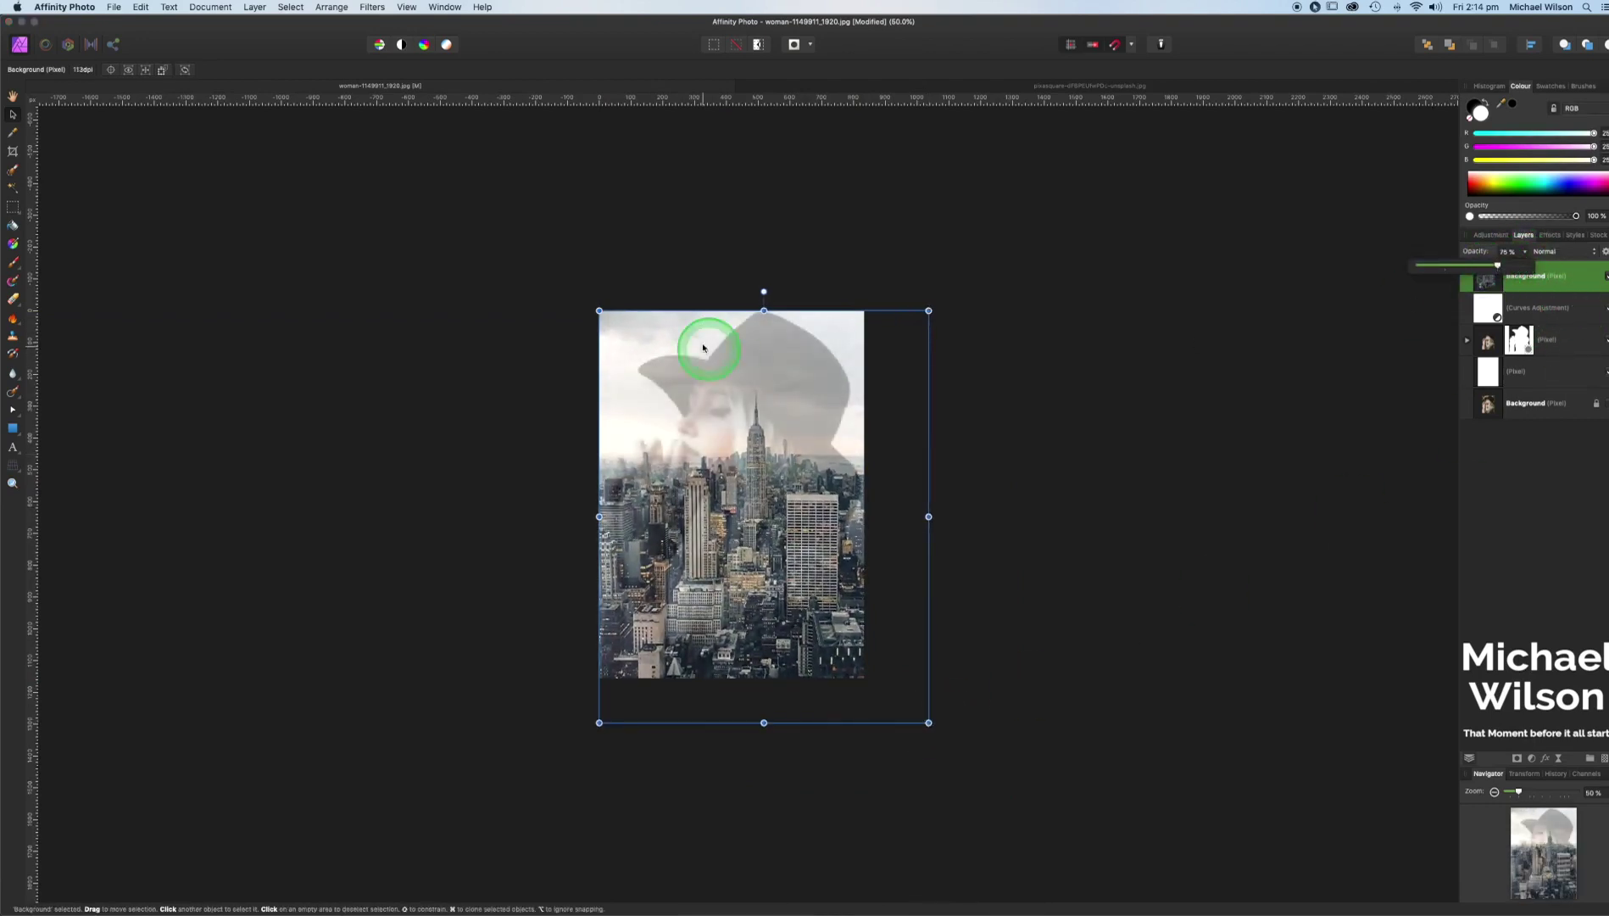
# Step: Enlarge and reposition the skyline to cover the portrait, then zoom to 100%
pyautogui.moveTo(598, 312); pyautogui.dragTo(539, 242)
pyautogui.moveTo(736, 503); pyautogui.dragTo(802, 442)
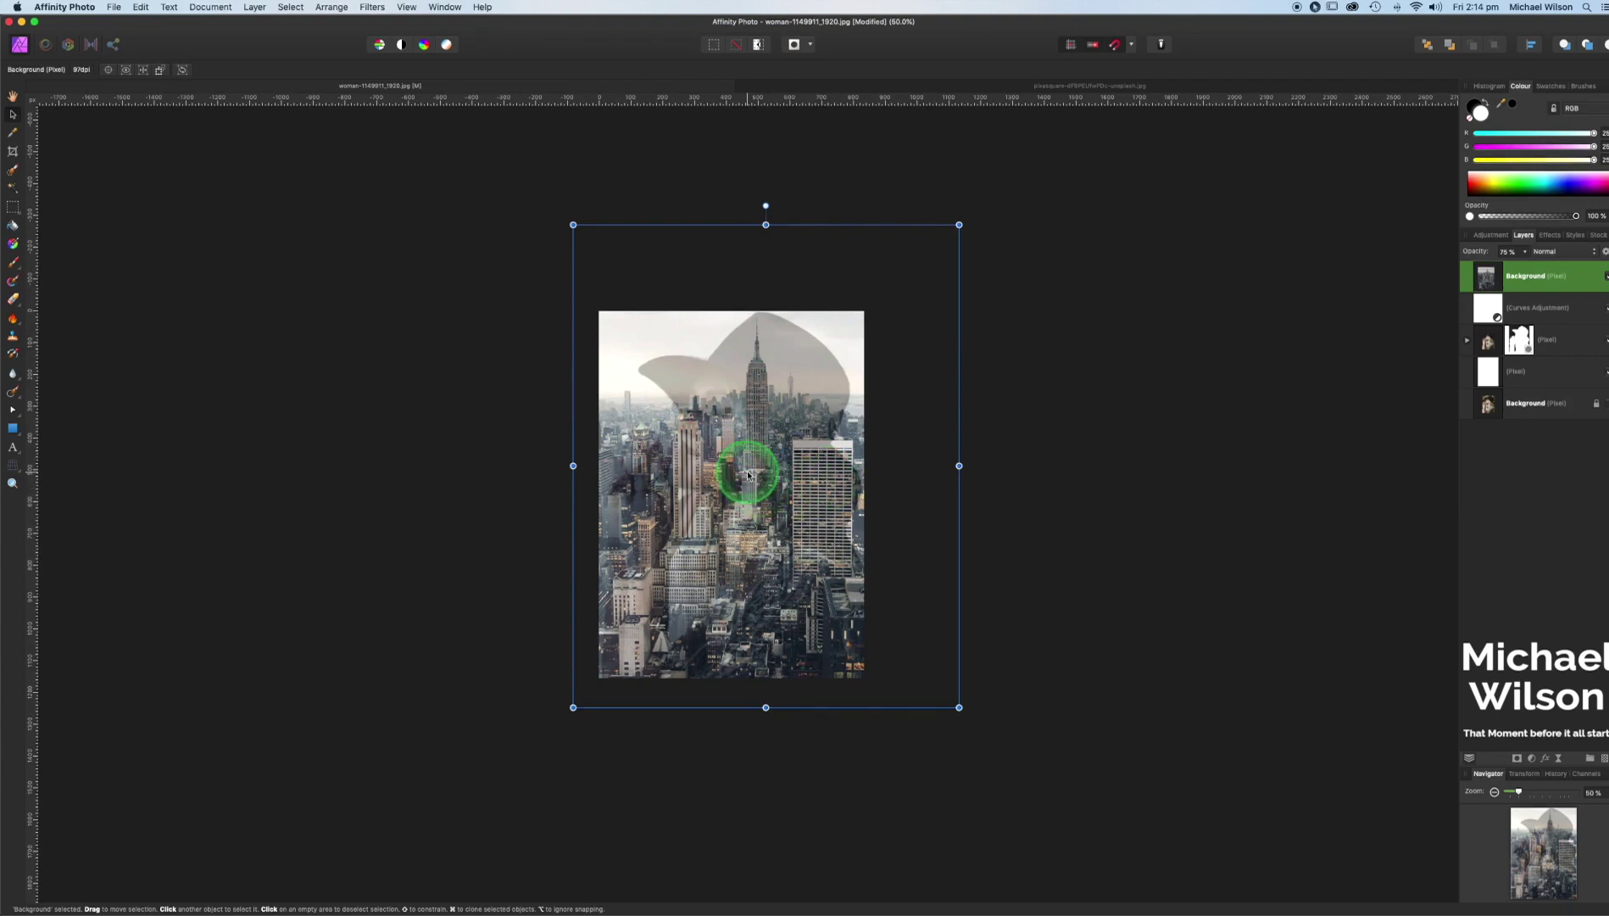
pyautogui.press('super+plus')
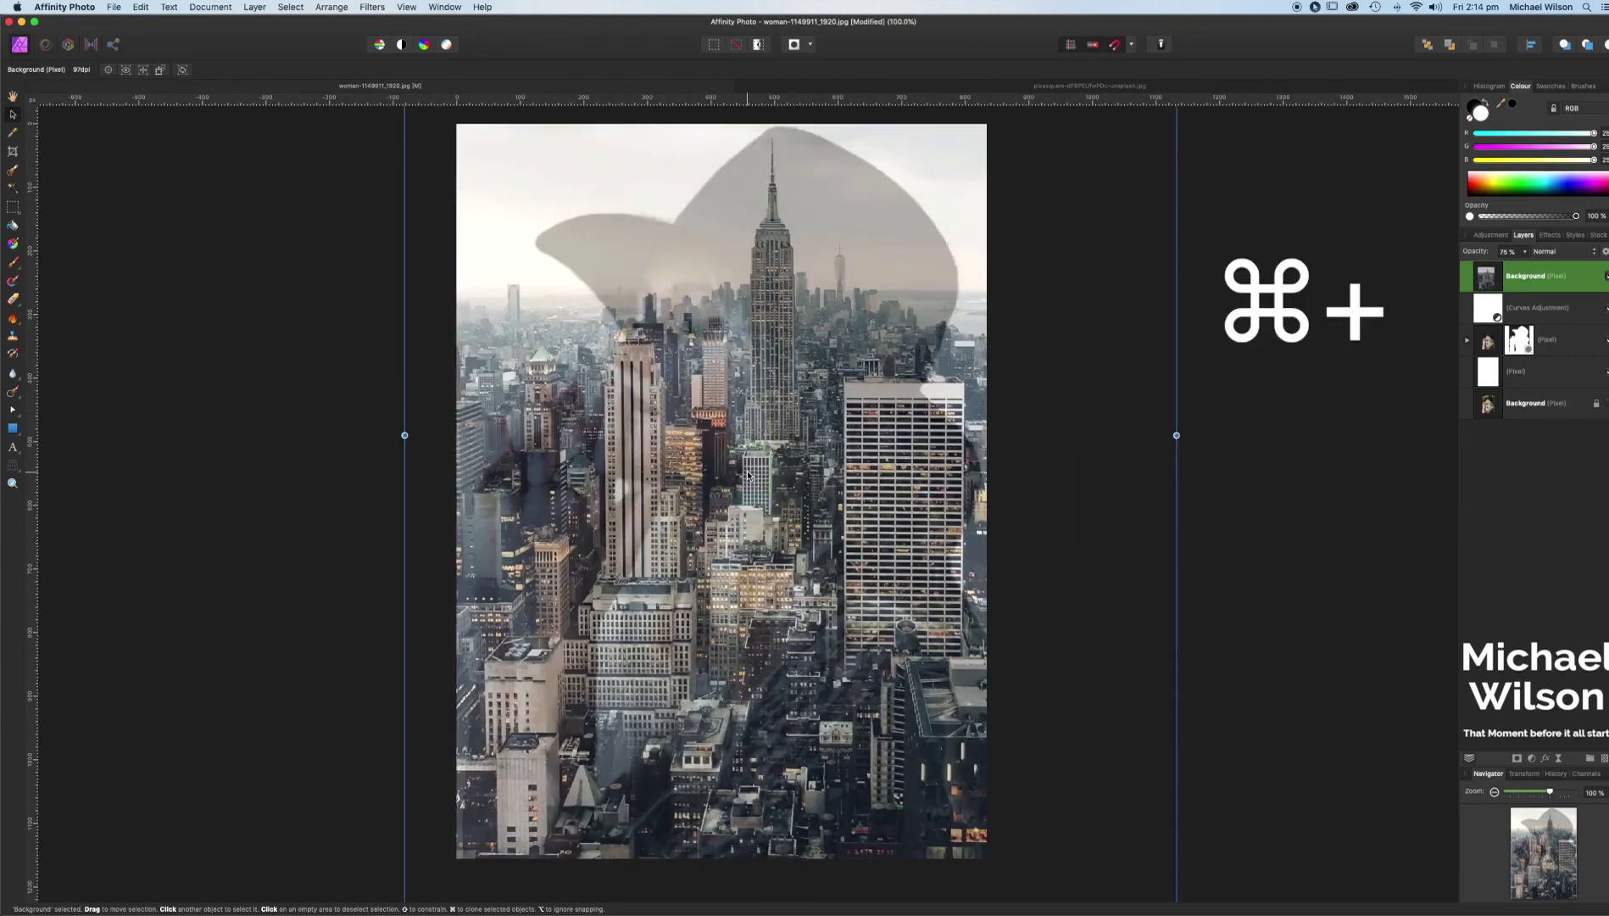
pyautogui.click(1104, 471)
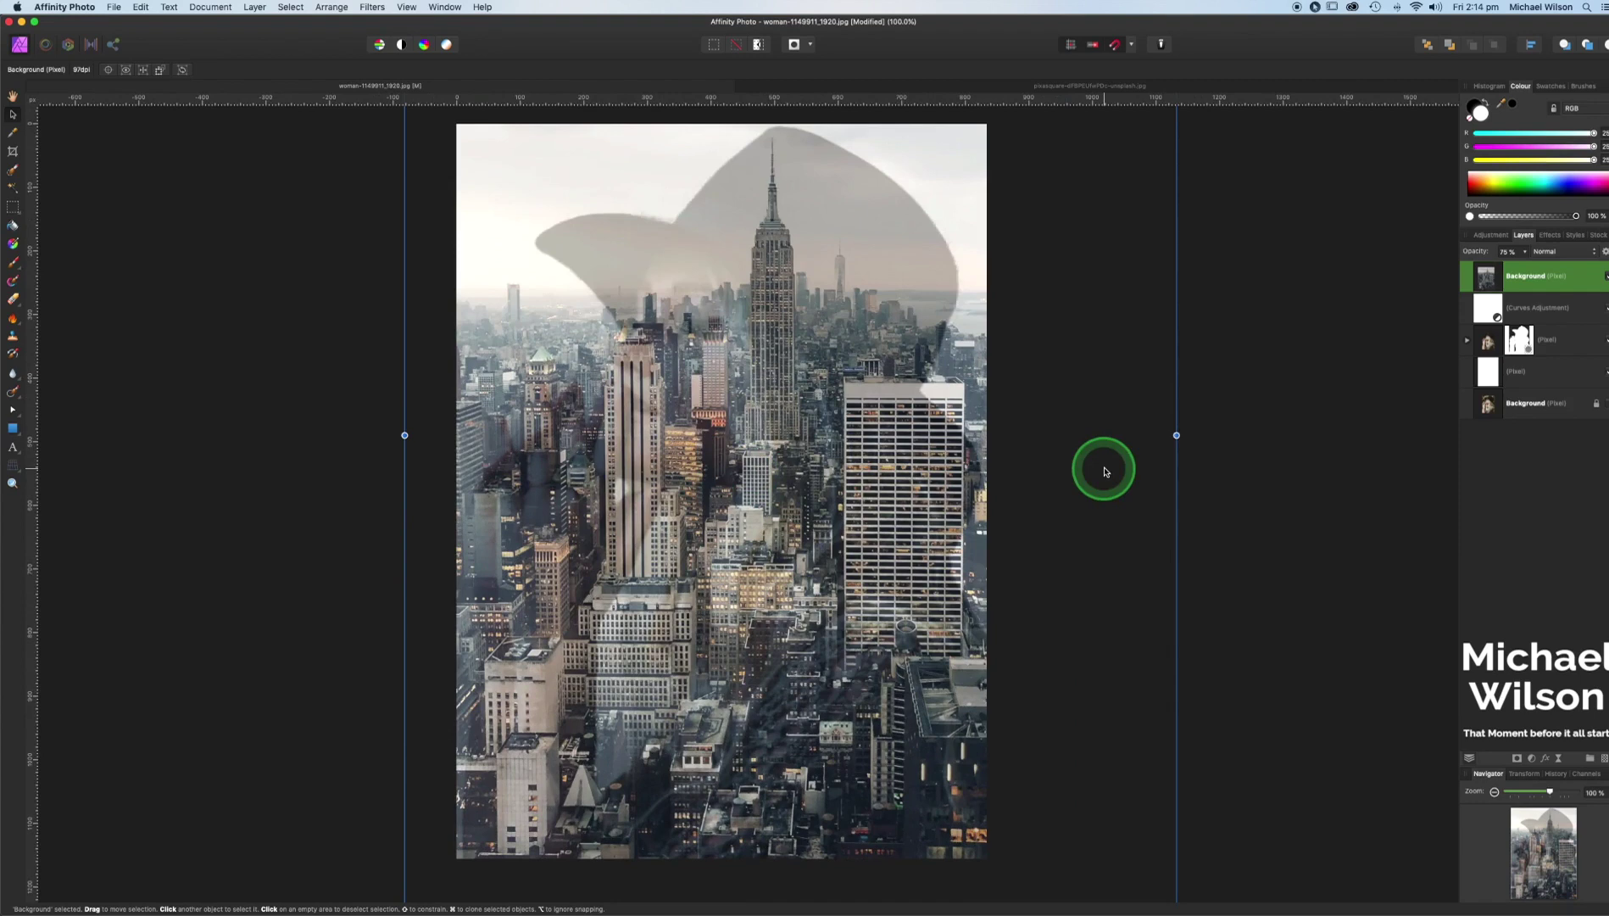
pyautogui.click(1482, 290)
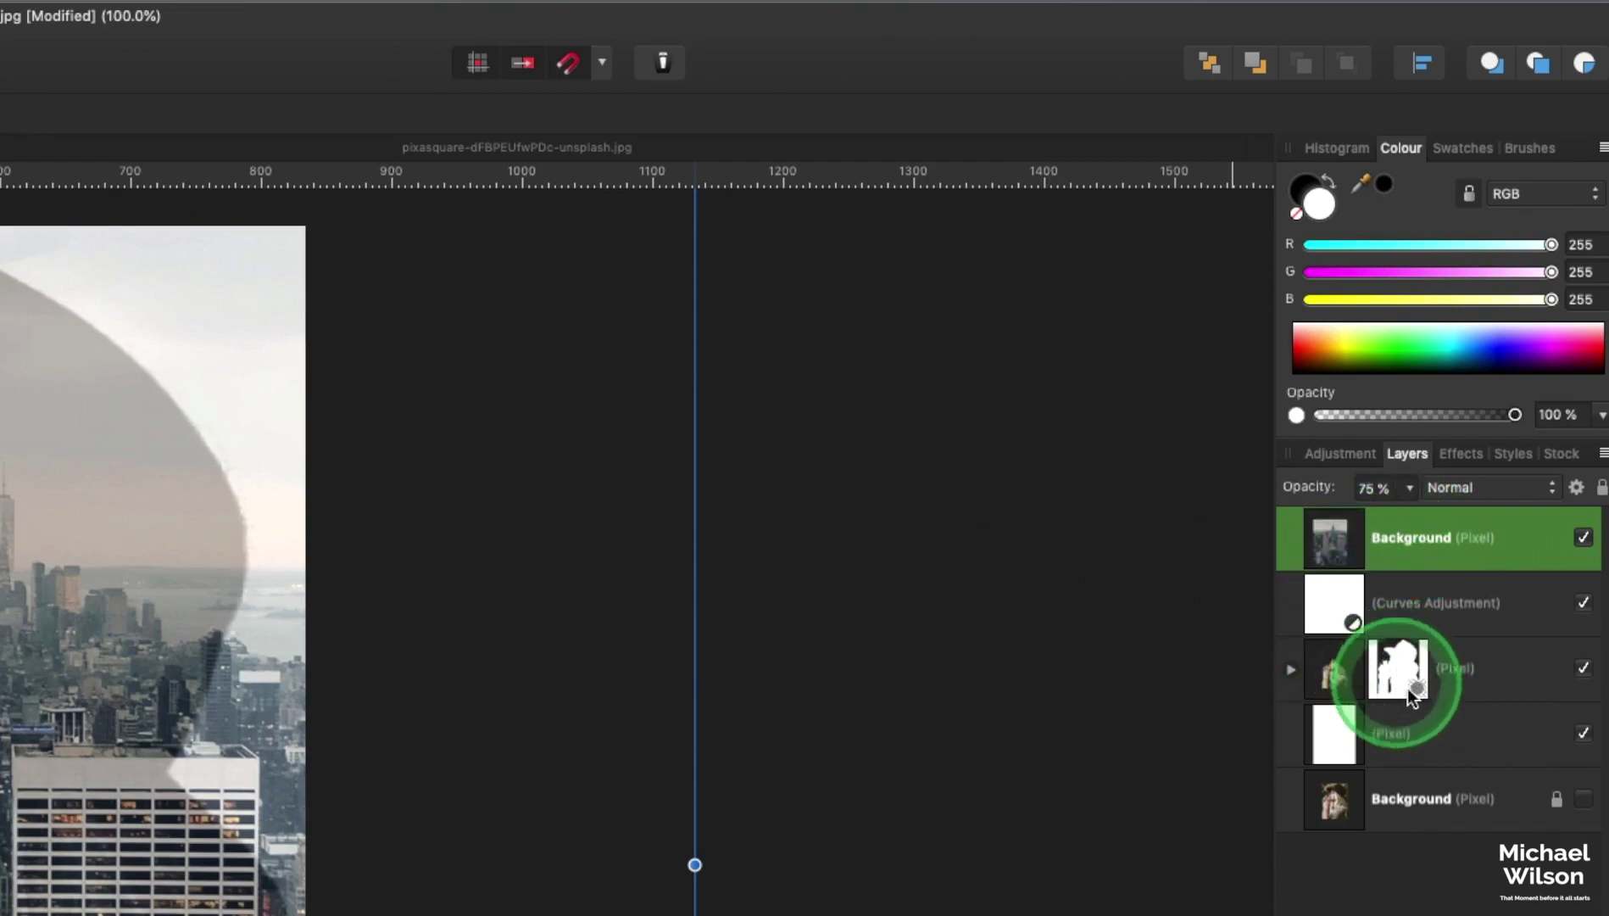
# Step: Clip the city skyline layer into the woman's masked Pixel layer and add a mask to it
pyautogui.moveTo(1406, 538); pyautogui.dragTo(1402, 695)
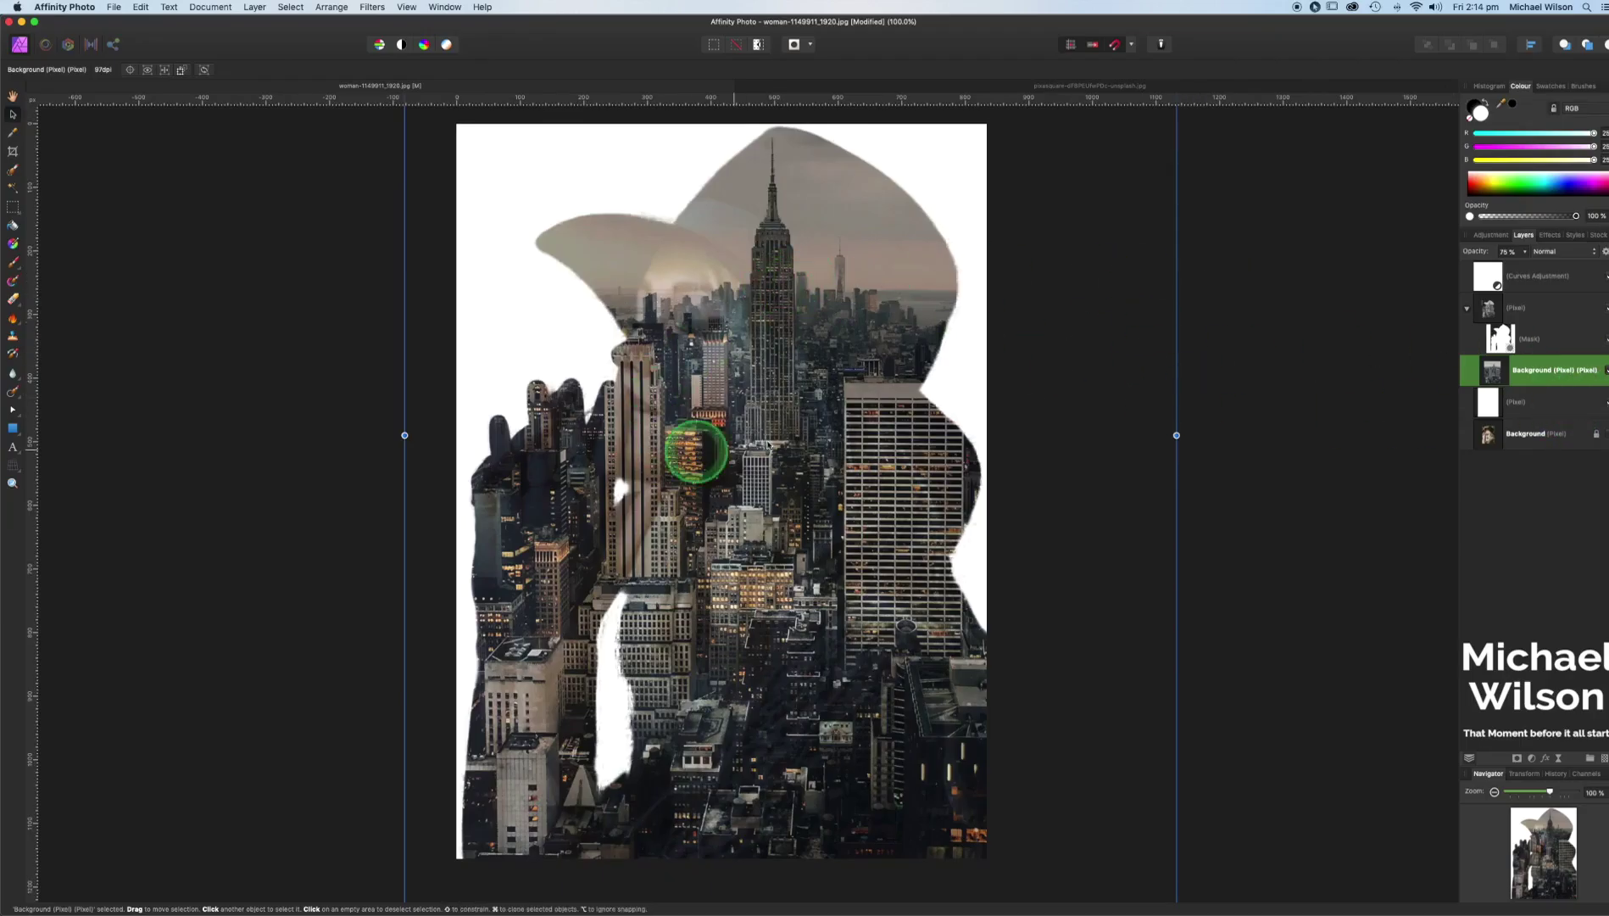
pyautogui.moveTo(1528, 363); pyautogui.dragTo(1537, 469)
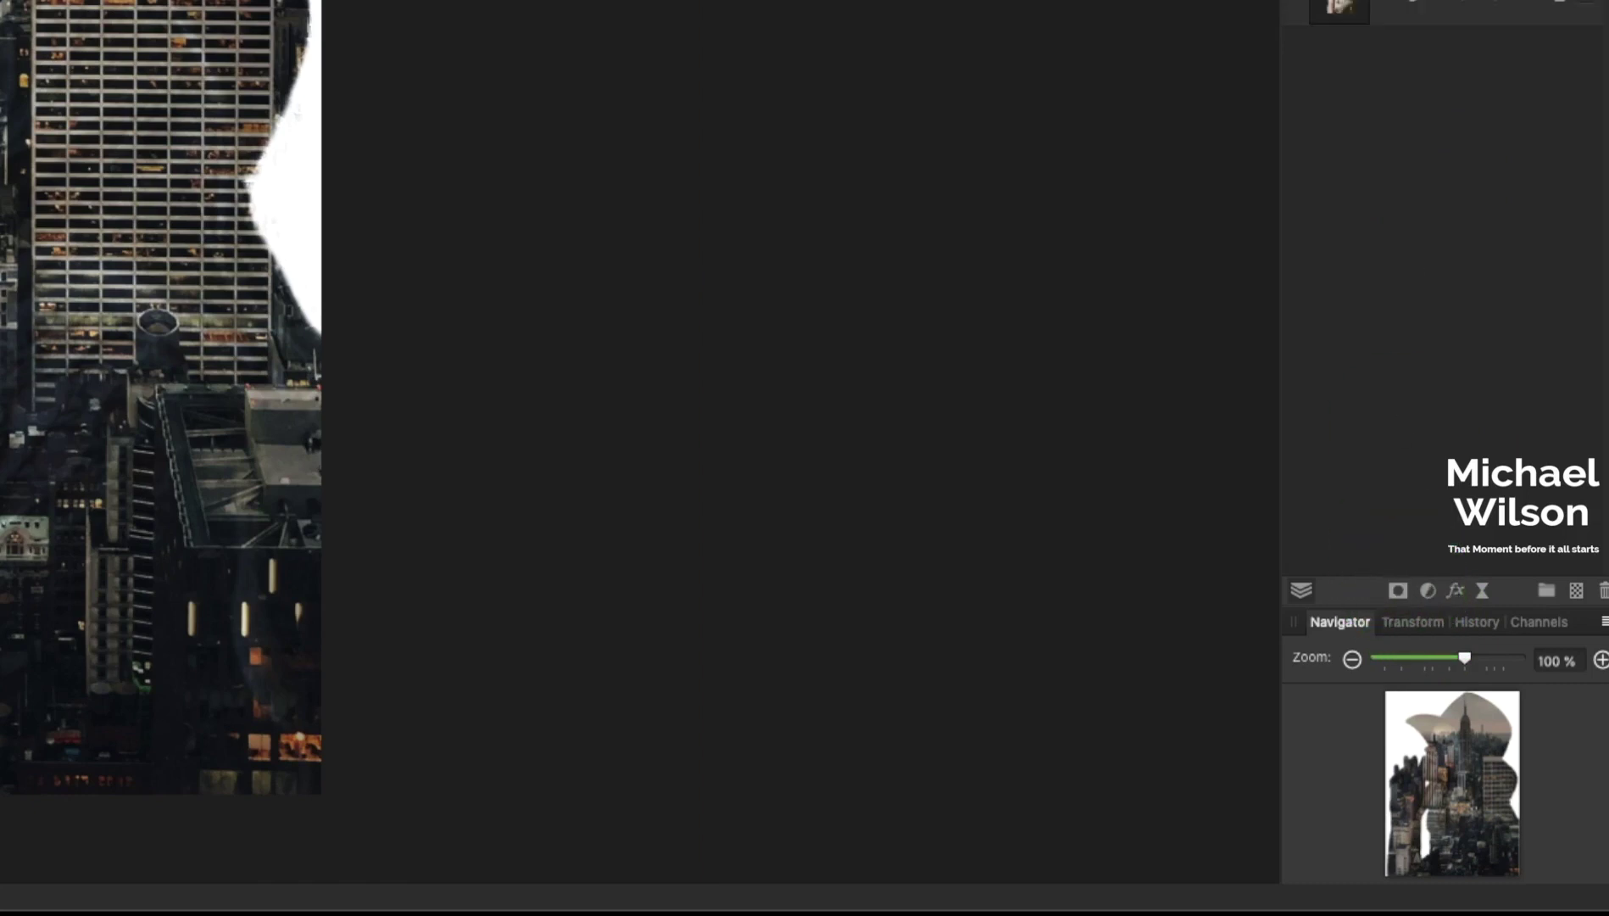
pyautogui.moveTo(1508, 400)
pyautogui.mouseDown()
pyautogui.moveTo(1407, 377)
pyautogui.moveTo(1316, 487)
pyautogui.moveTo(1275, 373)
pyautogui.moveTo(1510, 401)
pyautogui.mouseUp()
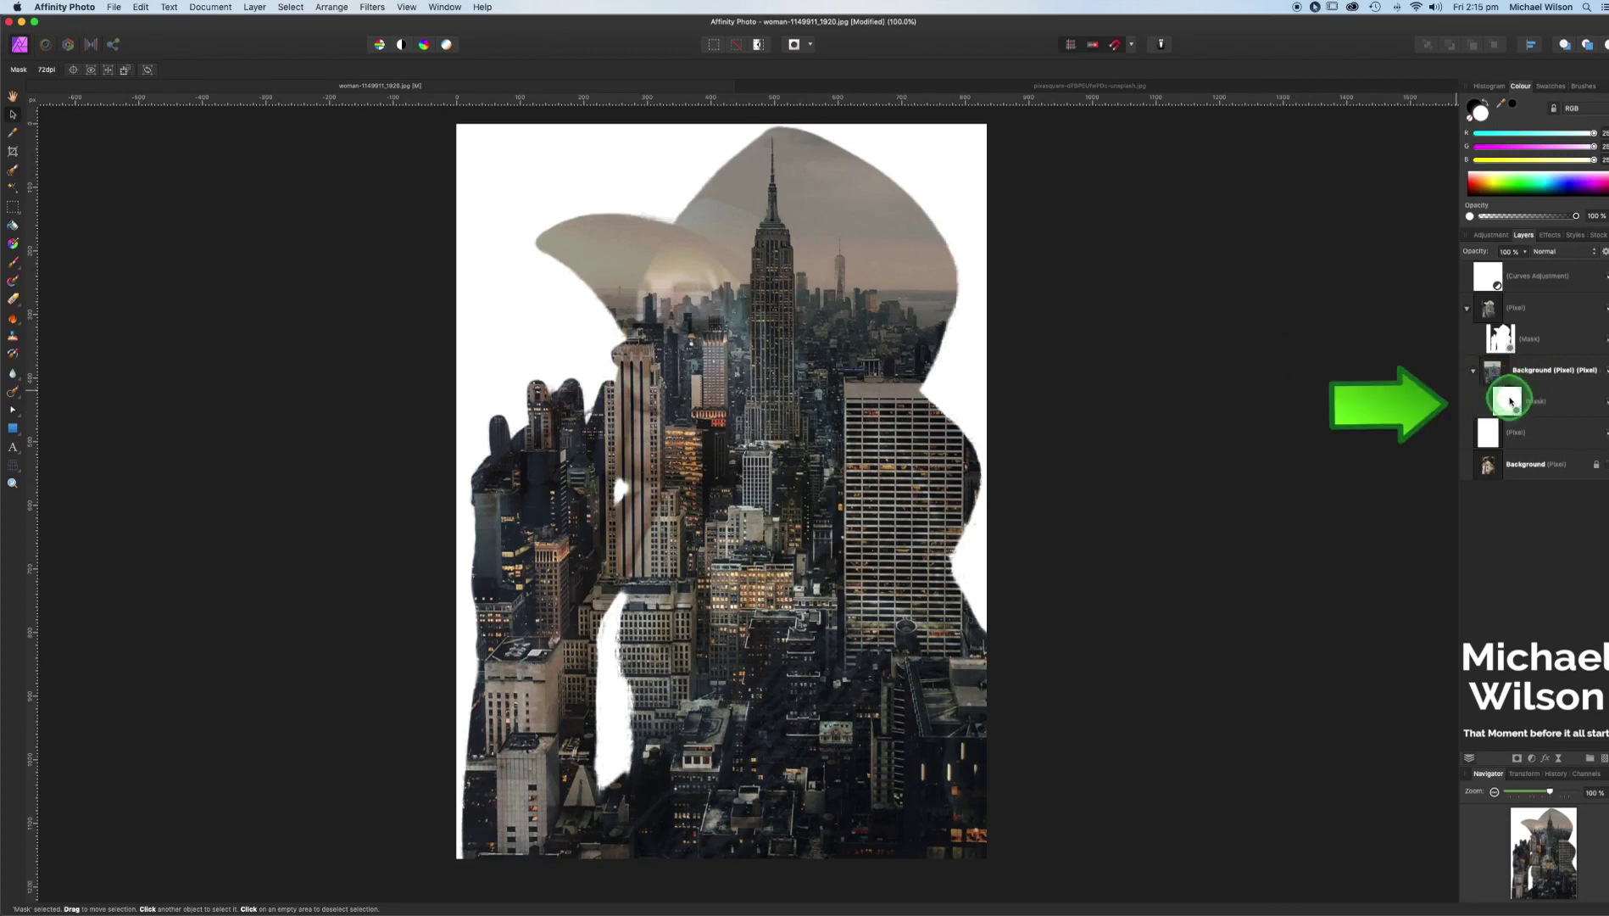
# Step: Select the skyline's mask and set up the Paint Brush with black and reduced flow
pyautogui.click(13, 244)
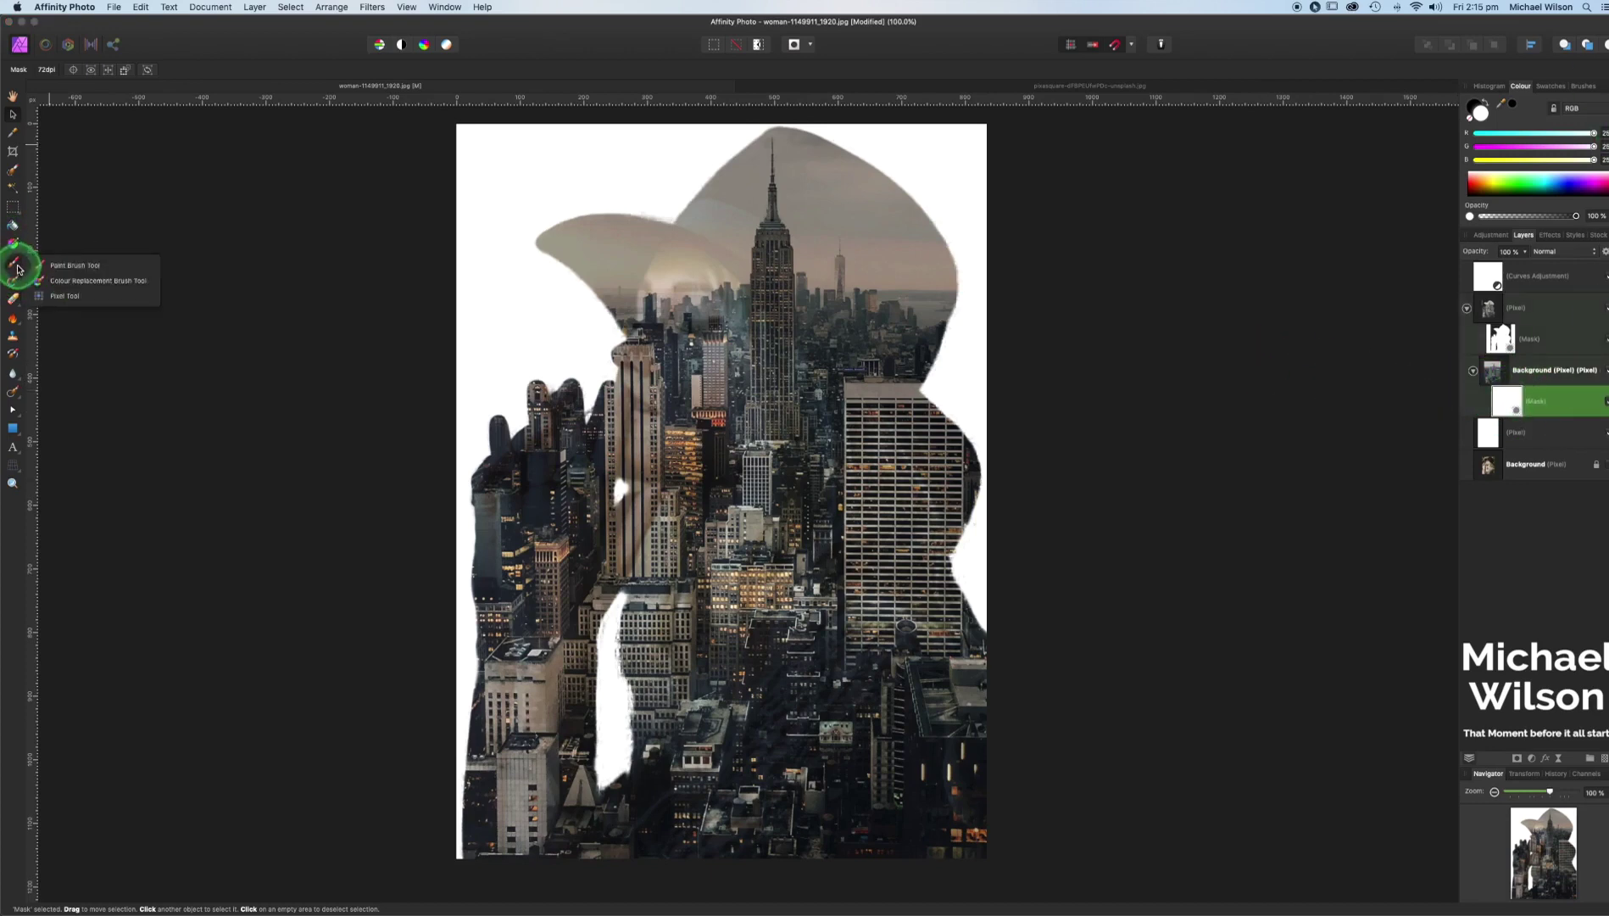
pyautogui.click(42, 263)
pyautogui.click(1471, 111)
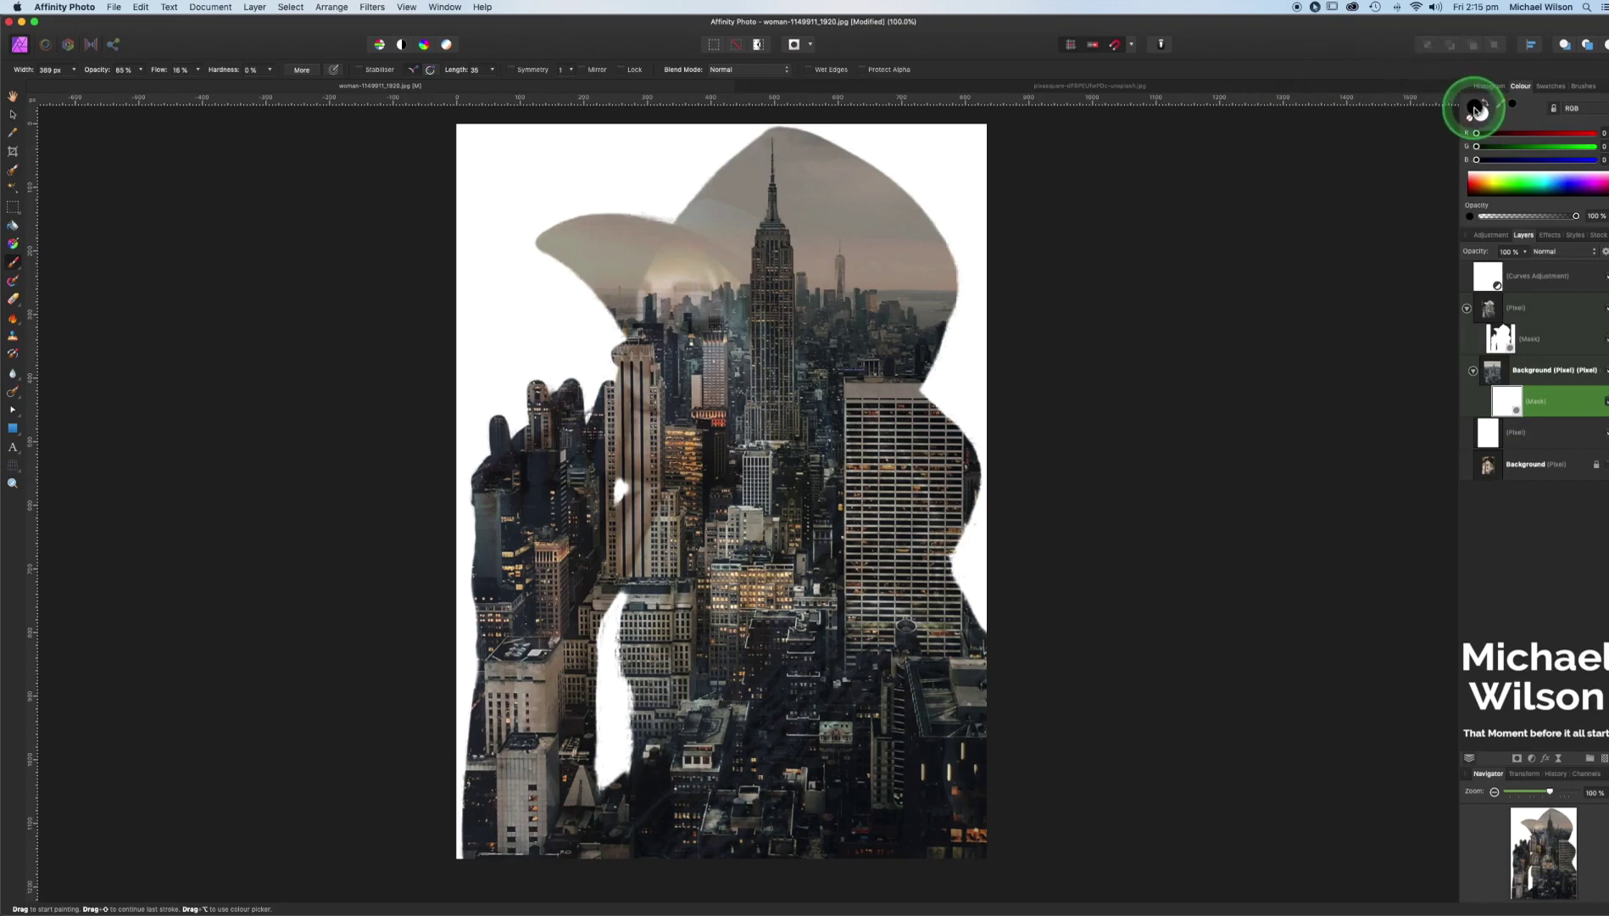
pyautogui.click(173, 60)
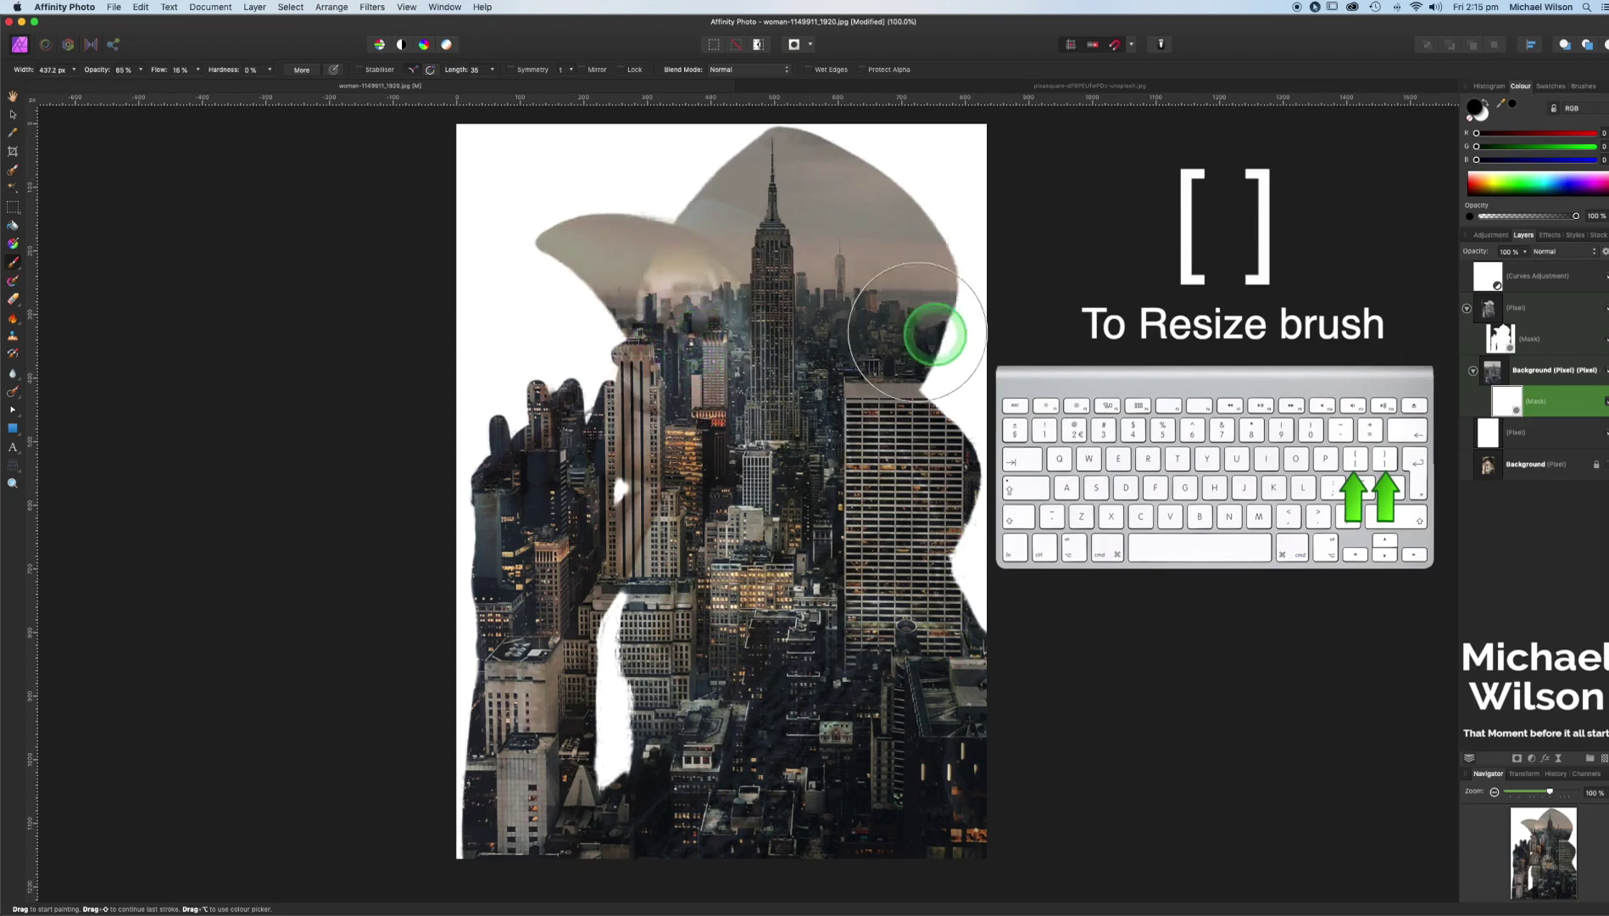
# Step: Paint the mask over the hat, brim and face so they show through the city
pyautogui.moveTo(683, 323)
pyautogui.mouseDown()
pyautogui.moveTo(689, 362)
pyautogui.moveTo(730, 342)
pyautogui.moveTo(672, 338)
pyautogui.moveTo(658, 413)
pyautogui.moveTo(704, 387)
pyautogui.moveTo(649, 395)
pyautogui.moveTo(628, 509)
pyautogui.moveTo(595, 455)
pyautogui.moveTo(617, 458)
pyautogui.moveTo(576, 431)
pyautogui.moveTo(505, 424)
pyautogui.moveTo(582, 633)
pyautogui.moveTo(553, 596)
pyautogui.moveTo(530, 693)
pyautogui.moveTo(538, 638)
pyautogui.moveTo(505, 699)
pyautogui.moveTo(539, 706)
pyautogui.moveTo(520, 779)
pyautogui.moveTo(556, 825)
pyautogui.moveTo(714, 775)
pyautogui.moveTo(718, 752)
pyautogui.moveTo(661, 697)
pyautogui.moveTo(702, 658)
pyautogui.moveTo(640, 660)
pyautogui.moveTo(729, 566)
pyautogui.moveTo(651, 815)
pyautogui.moveTo(677, 845)
pyautogui.moveTo(761, 797)
pyautogui.moveTo(880, 630)
pyautogui.moveTo(914, 610)
pyautogui.moveTo(960, 677)
pyautogui.moveTo(925, 567)
pyautogui.moveTo(712, 290)
pyautogui.moveTo(564, 276)
pyautogui.mouseUp()
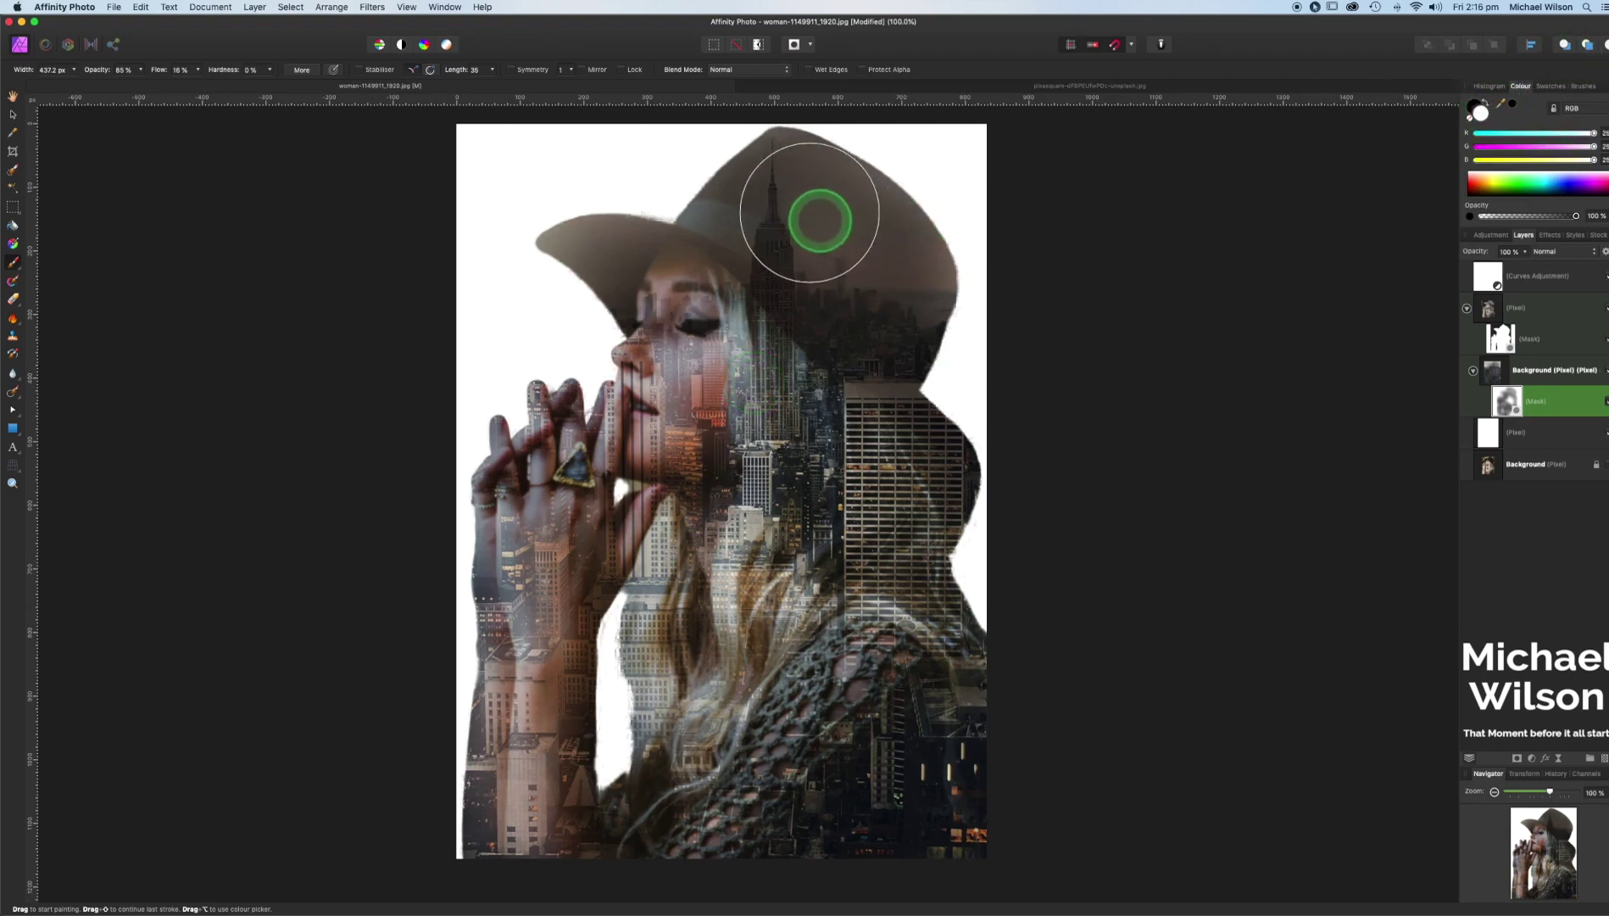
pyautogui.moveTo(844, 216)
pyautogui.mouseDown()
pyautogui.moveTo(934, 329)
pyautogui.moveTo(745, 229)
pyautogui.moveTo(691, 221)
pyautogui.moveTo(655, 258)
pyautogui.mouseUp()
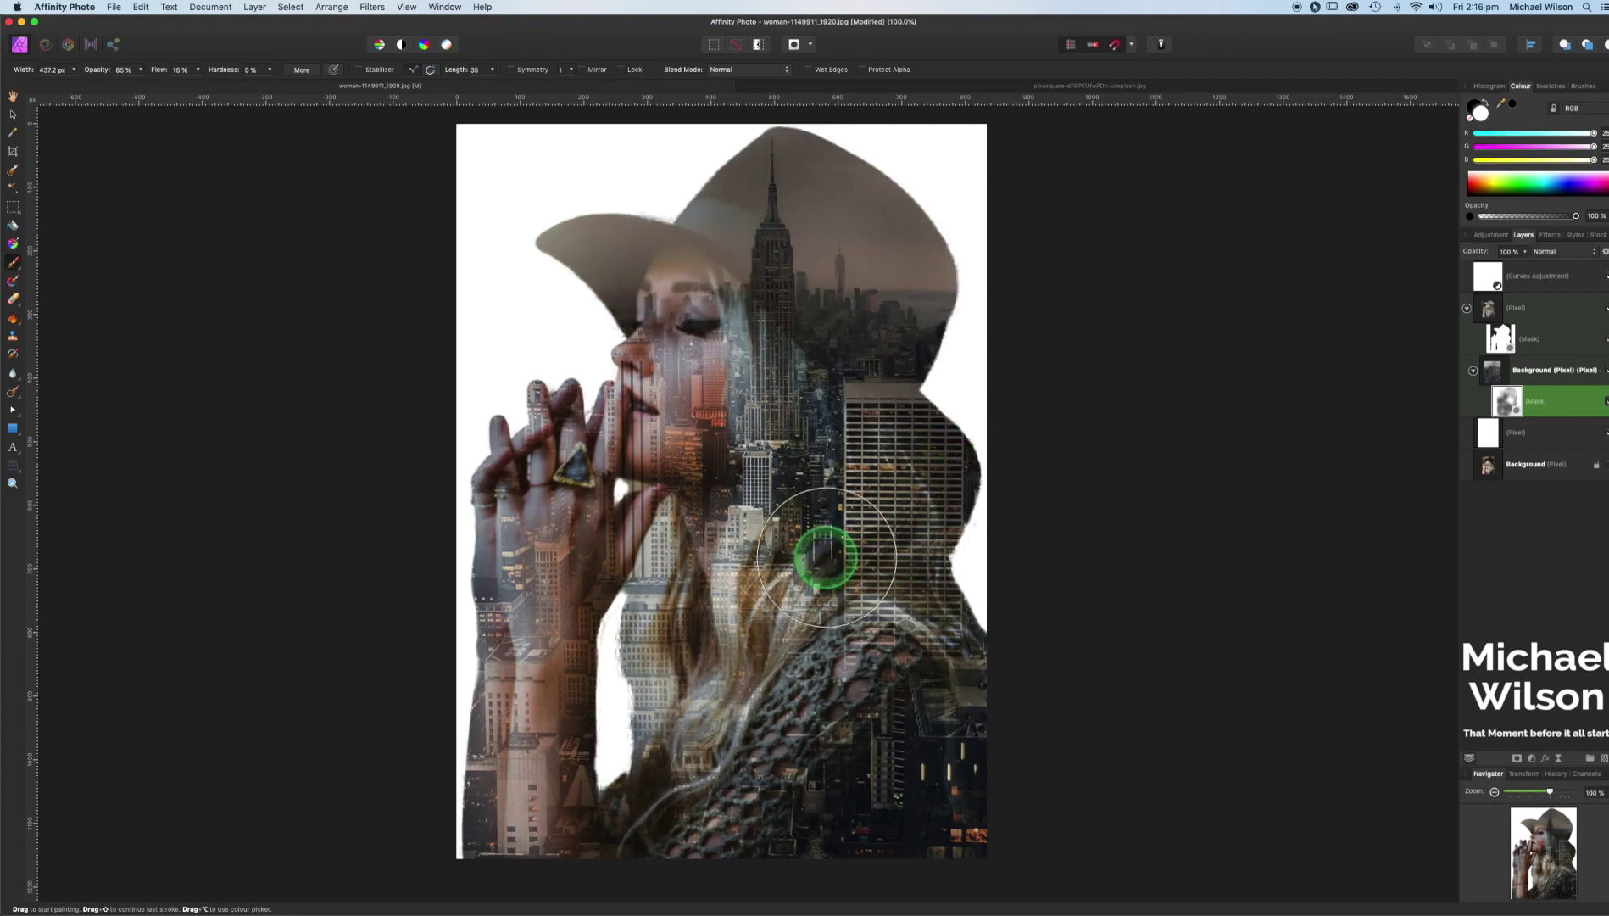
pyautogui.press('x')
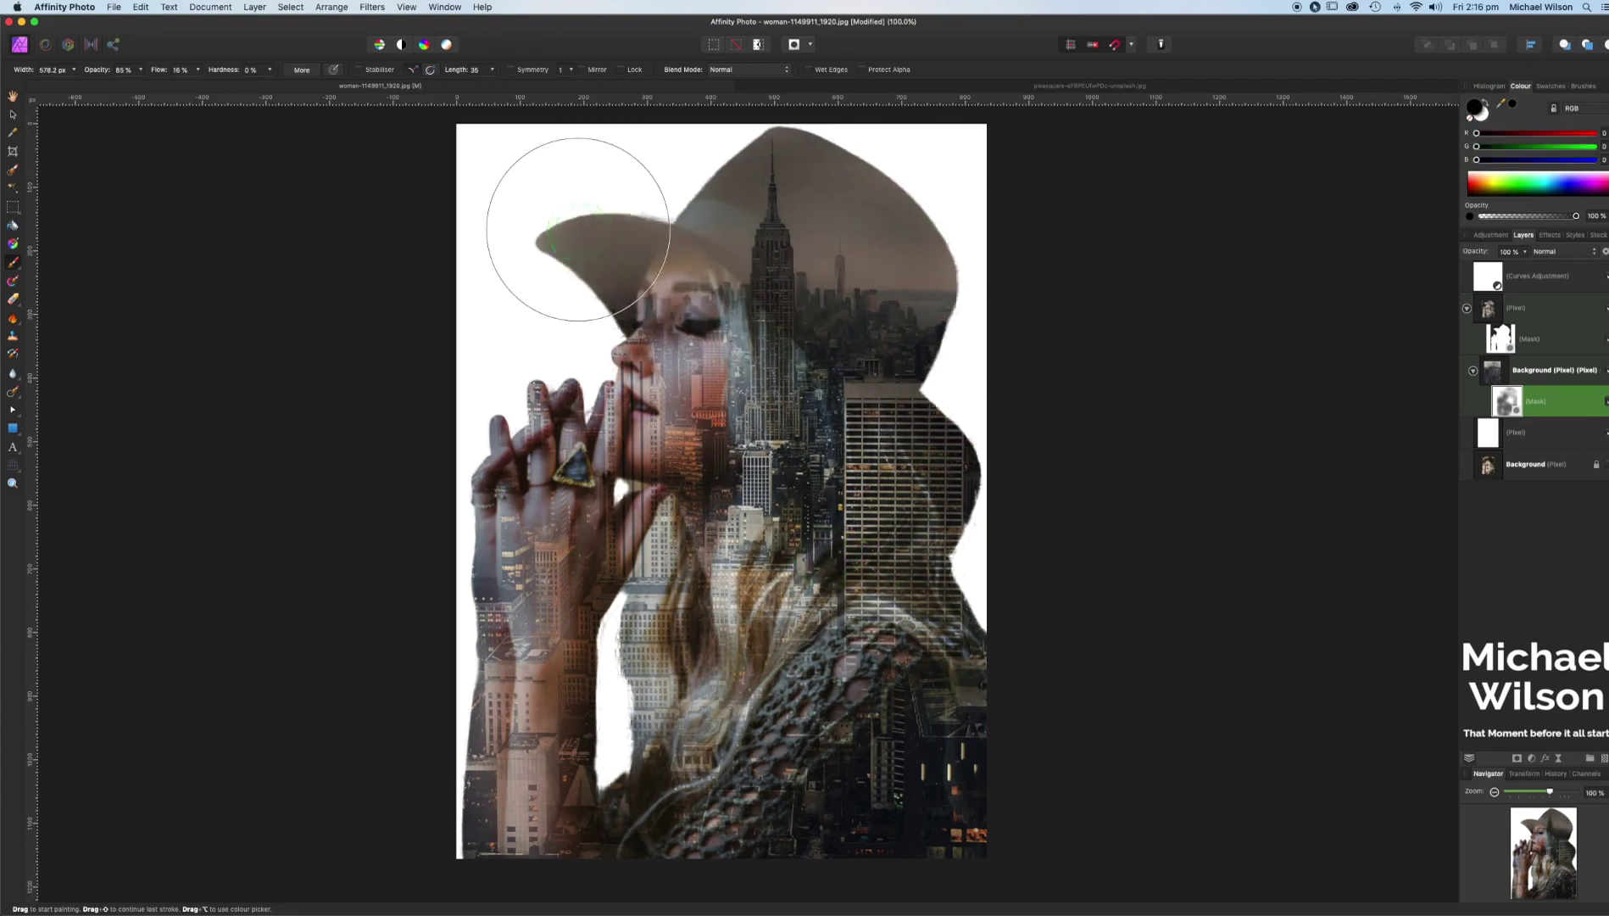
pyautogui.moveTo(579, 229)
pyautogui.mouseDown()
pyautogui.moveTo(564, 232)
pyautogui.moveTo(632, 223)
pyautogui.moveTo(560, 255)
pyautogui.mouseUp()
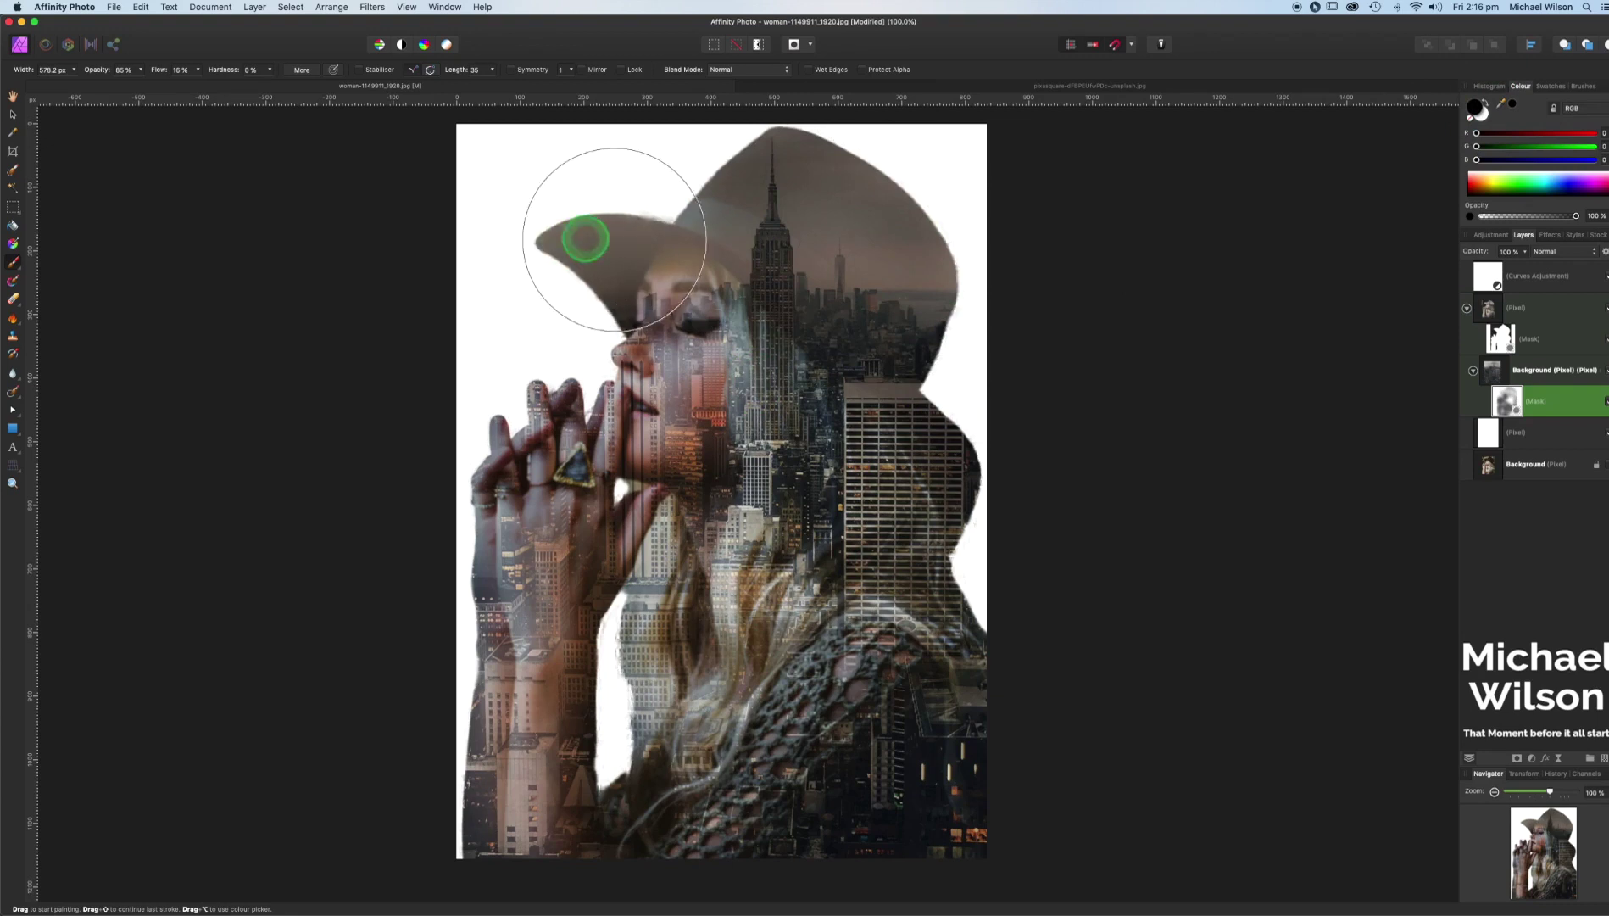
pyautogui.moveTo(614, 241); pyautogui.dragTo(721, 255)
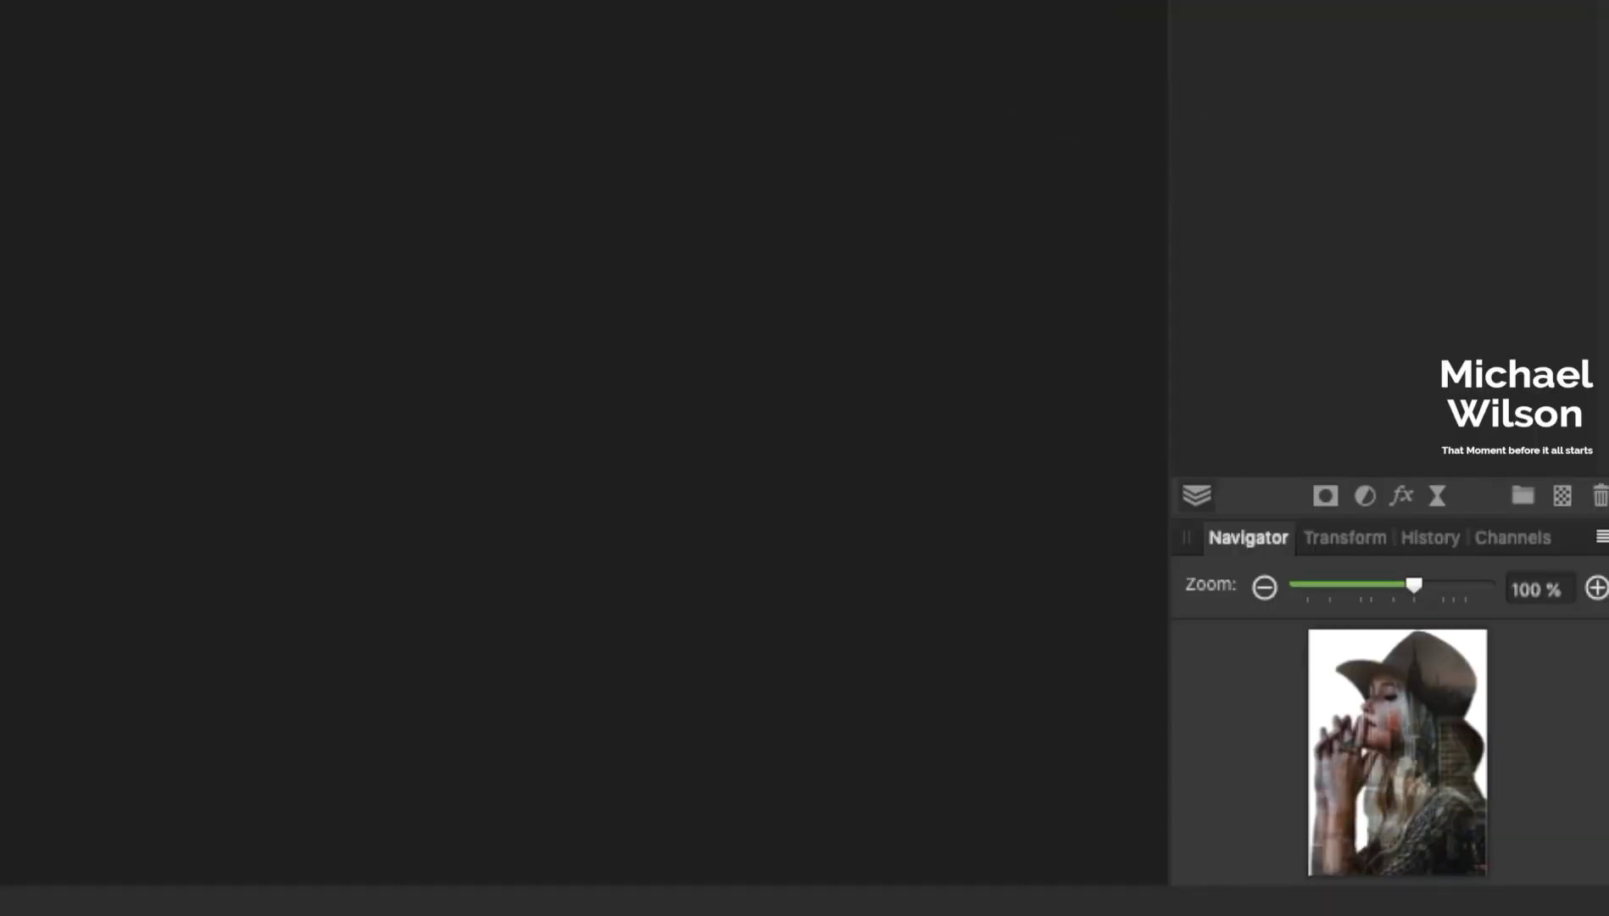
# Step: Add a Black & White adjustment inside the Pixel layer, then hide it to compare colour
pyautogui.click(1364, 495)
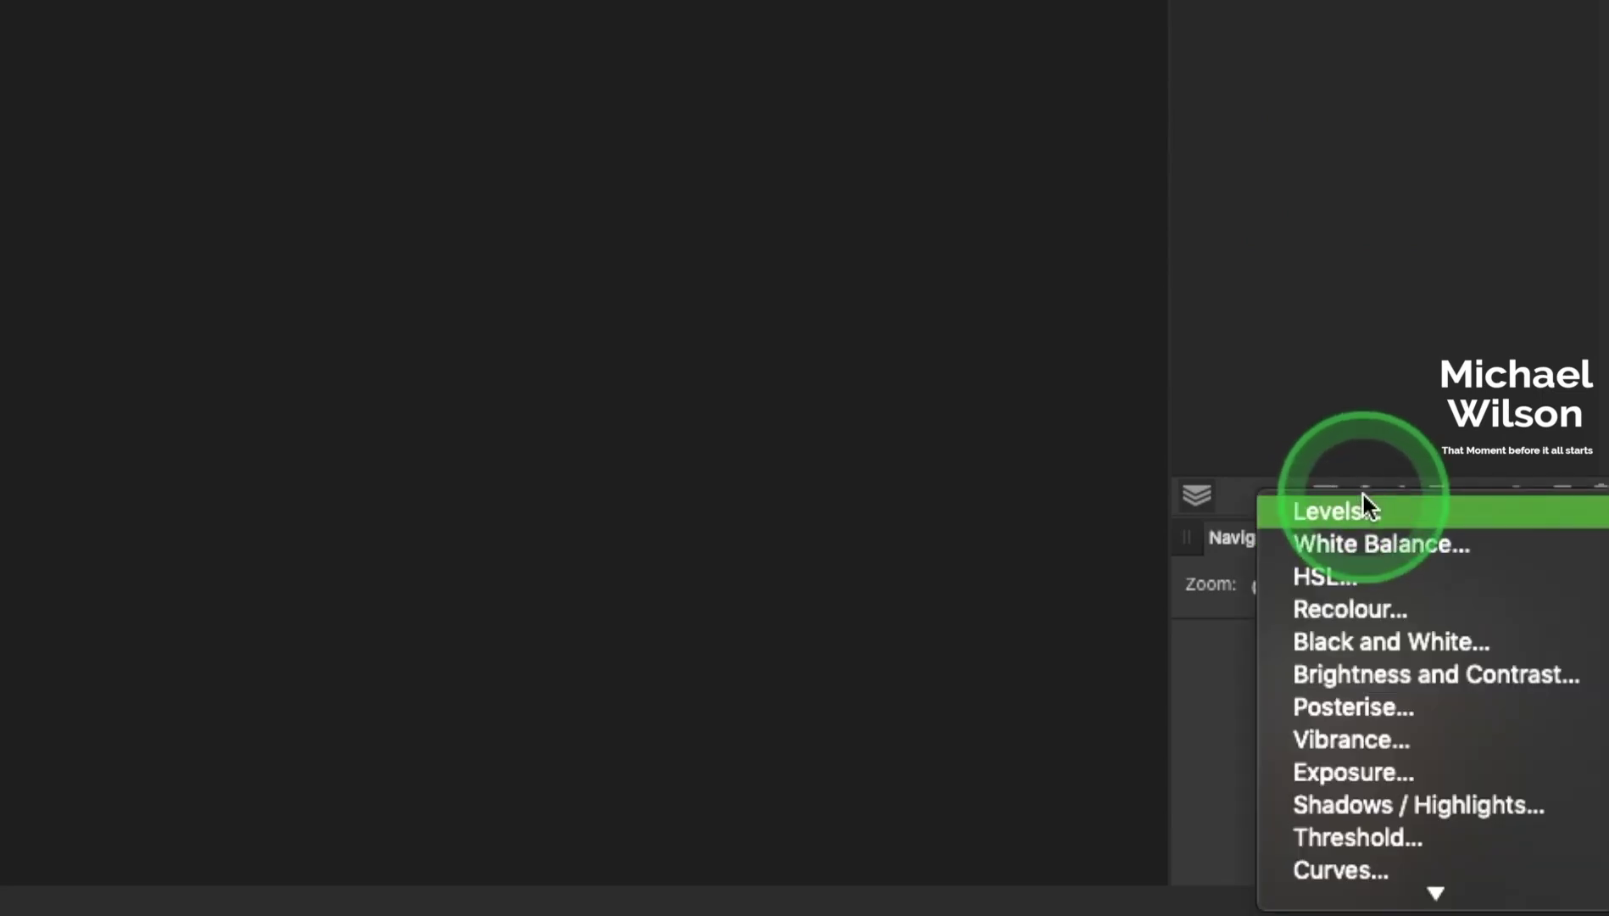
pyautogui.click(1365, 636)
pyautogui.moveTo(1477, 158)
pyautogui.mouseDown()
pyautogui.moveTo(1466, 286)
pyautogui.moveTo(1384, 300)
pyautogui.mouseUp()
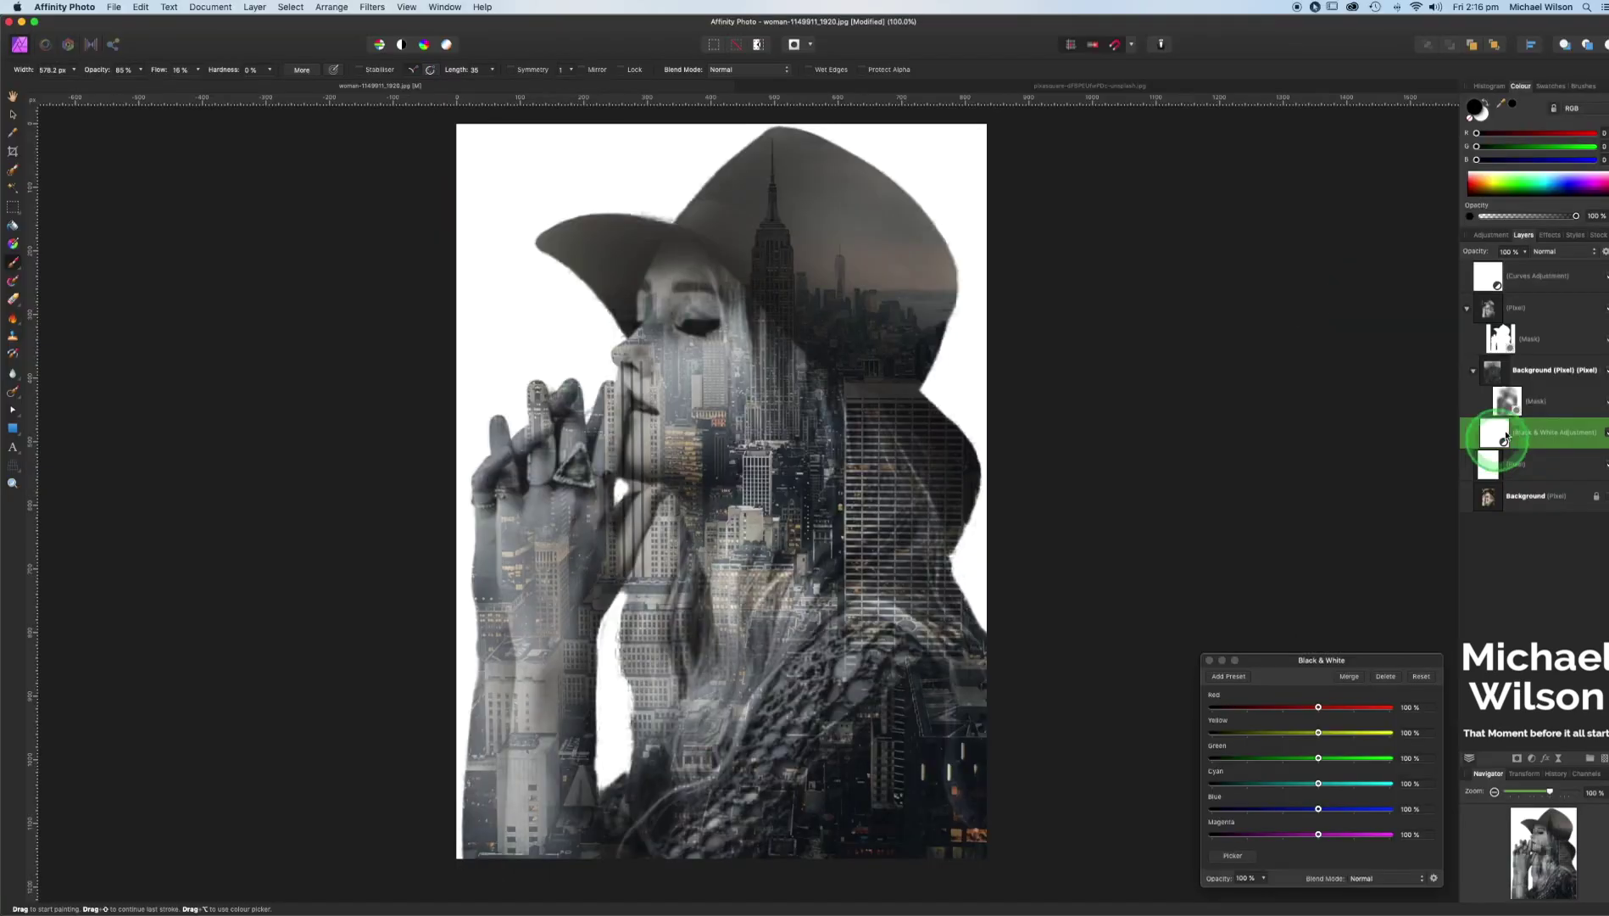
pyautogui.moveTo(1174, 377)
pyautogui.mouseDown()
pyautogui.moveTo(785, 277)
pyautogui.moveTo(682, 317)
pyautogui.moveTo(668, 381)
pyautogui.moveTo(747, 459)
pyautogui.moveTo(743, 287)
pyautogui.moveTo(636, 388)
pyautogui.moveTo(618, 477)
pyautogui.moveTo(636, 542)
pyautogui.moveTo(1213, 633)
pyautogui.mouseUp()
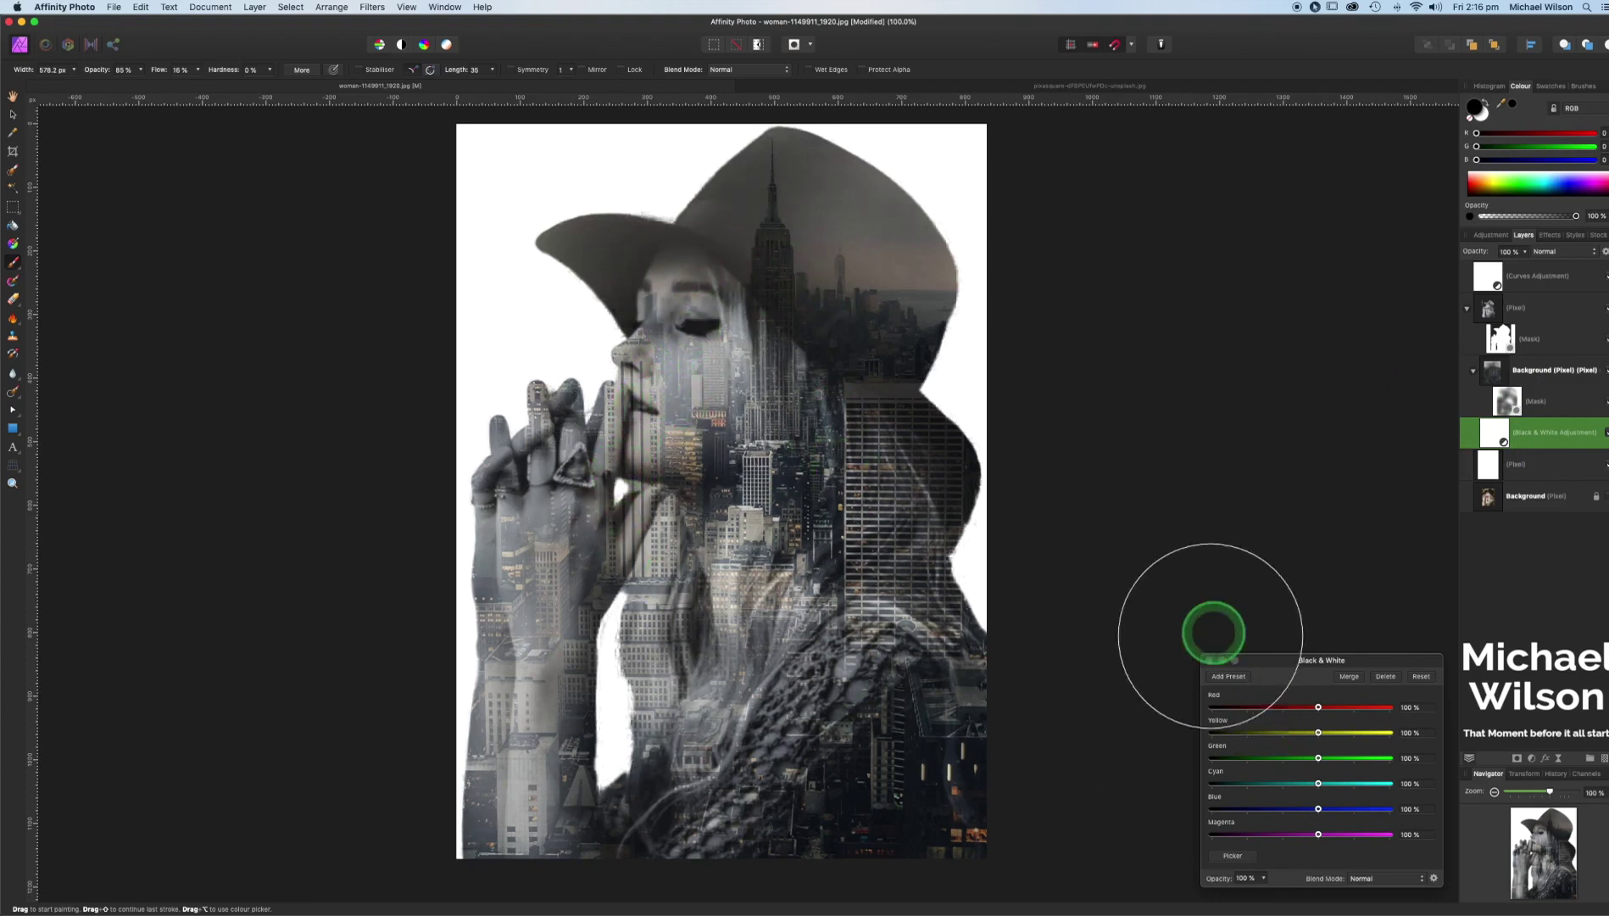
pyautogui.click(1210, 661)
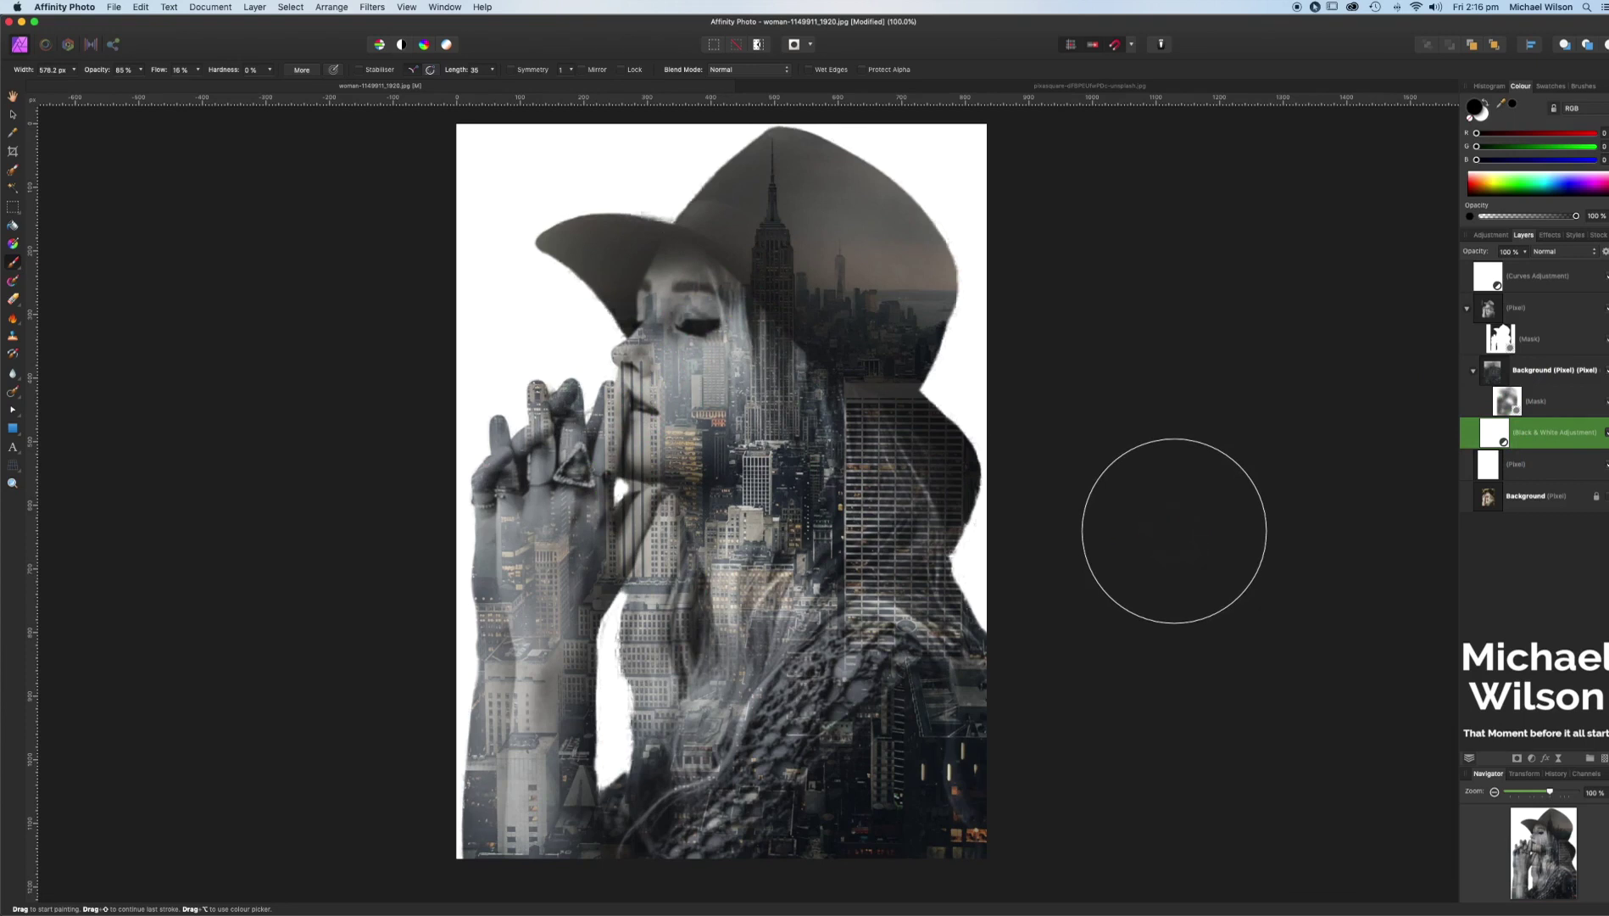
pyautogui.click(1579, 434)
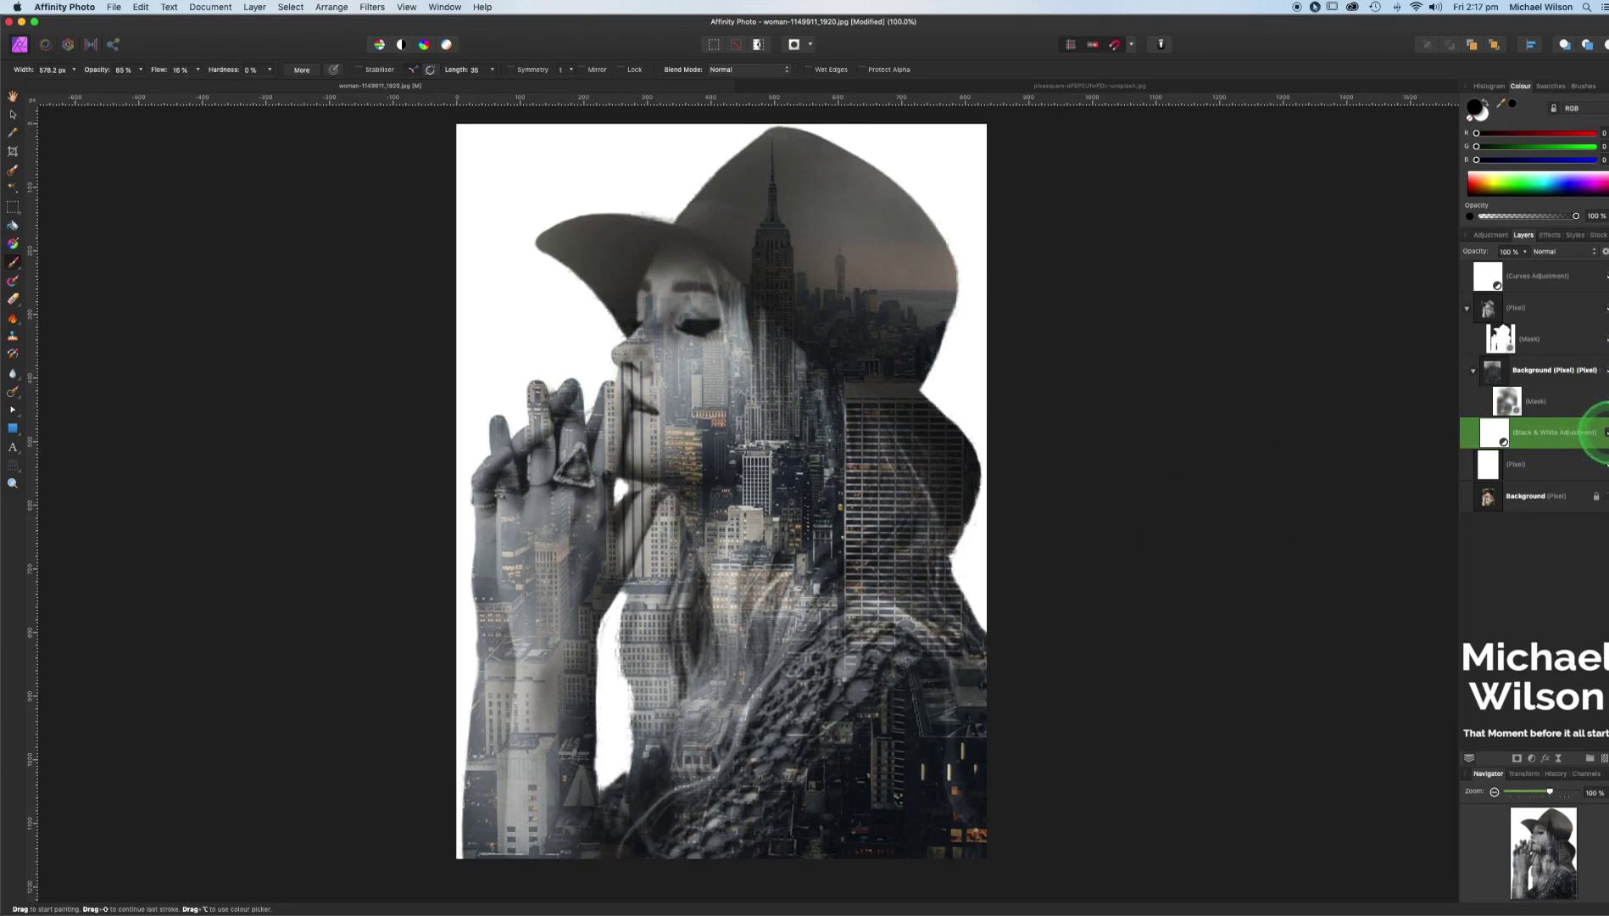
pyautogui.click(1605, 432)
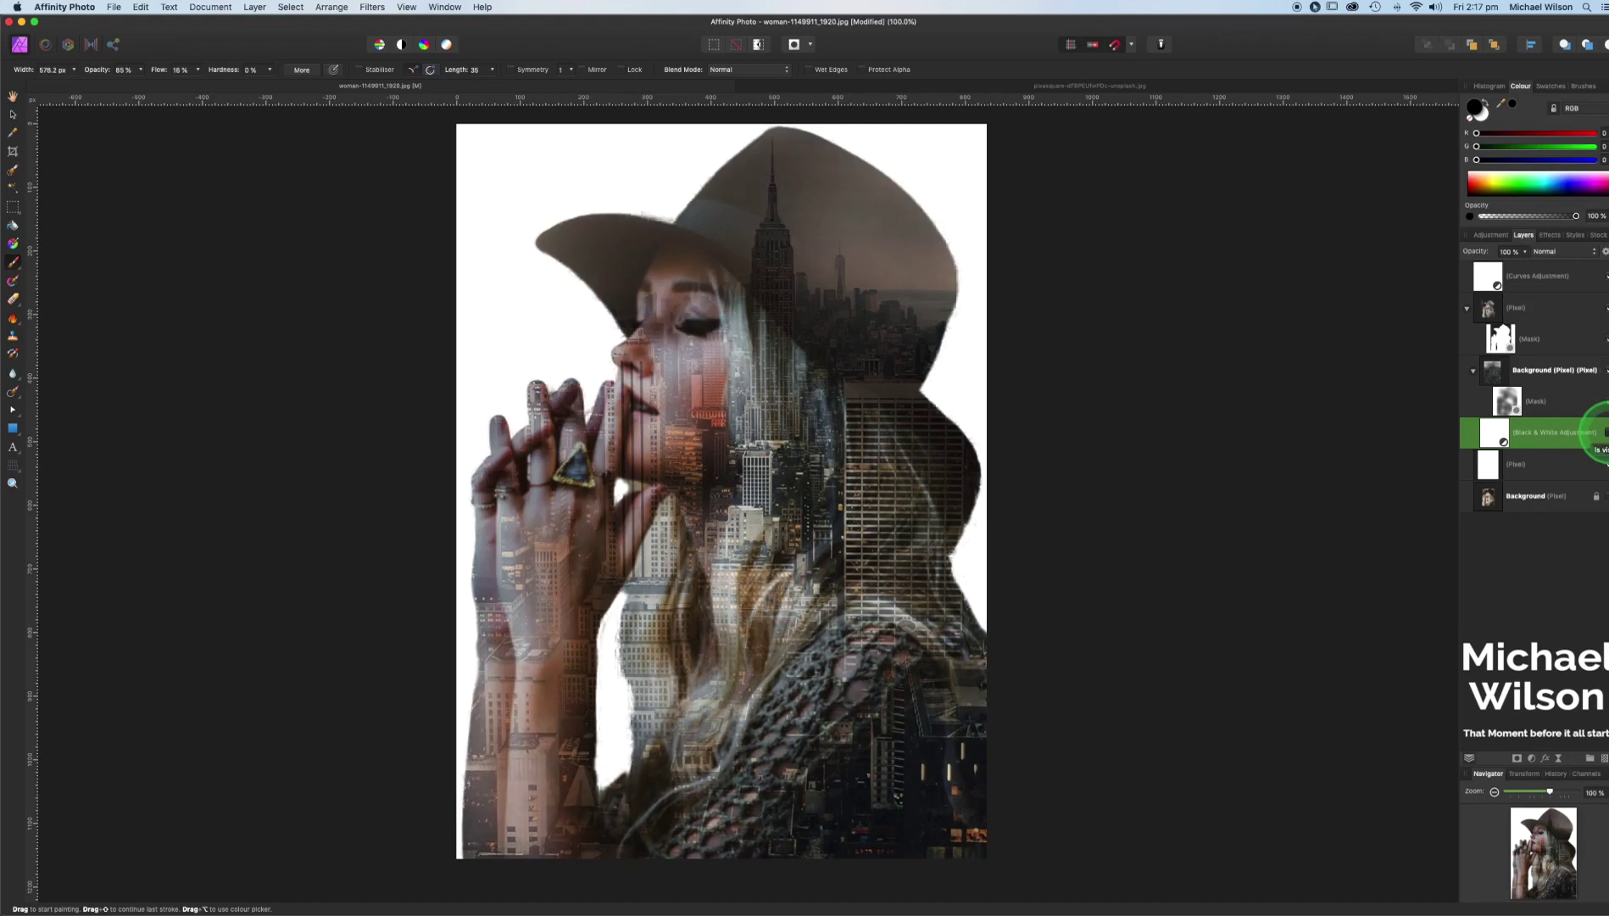
pyautogui.hotkey('ctrl', 'z')
pyautogui.hotkey('ctrl', 'z')
pyautogui.press('e')
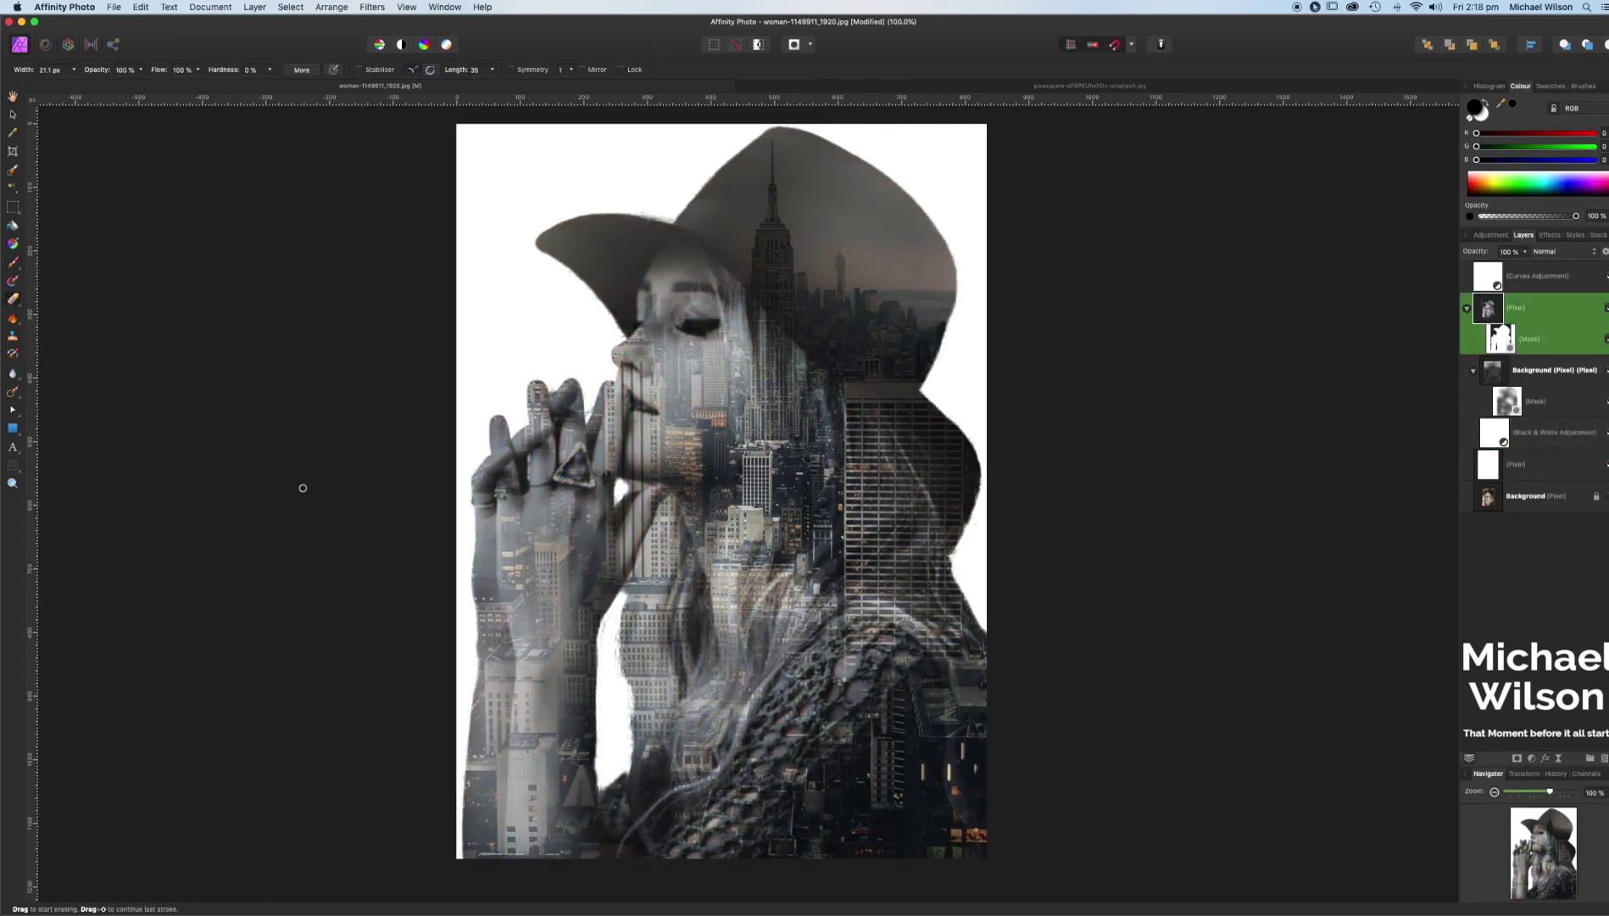